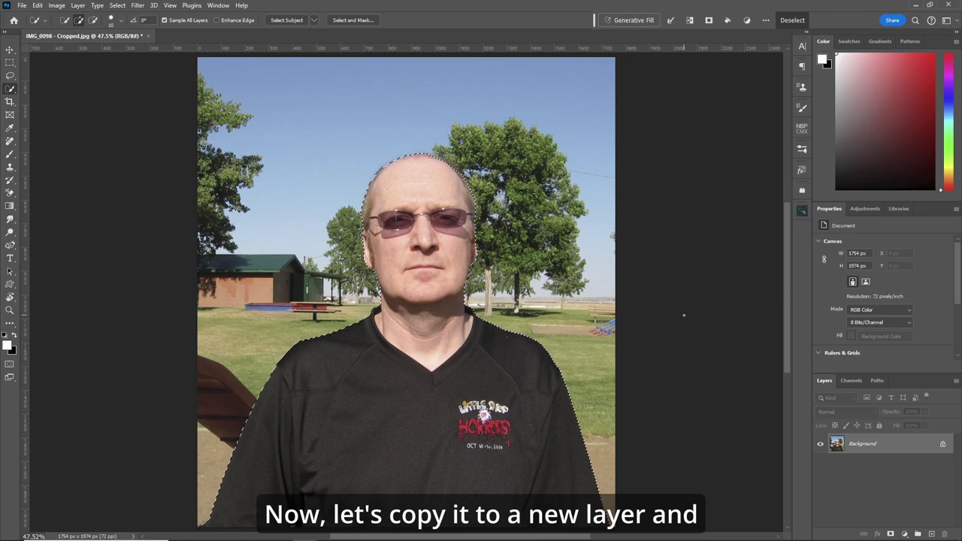
Copy the selected man to a new layer, hide that copy, and make the Background layer active.
key(ctrl+j)
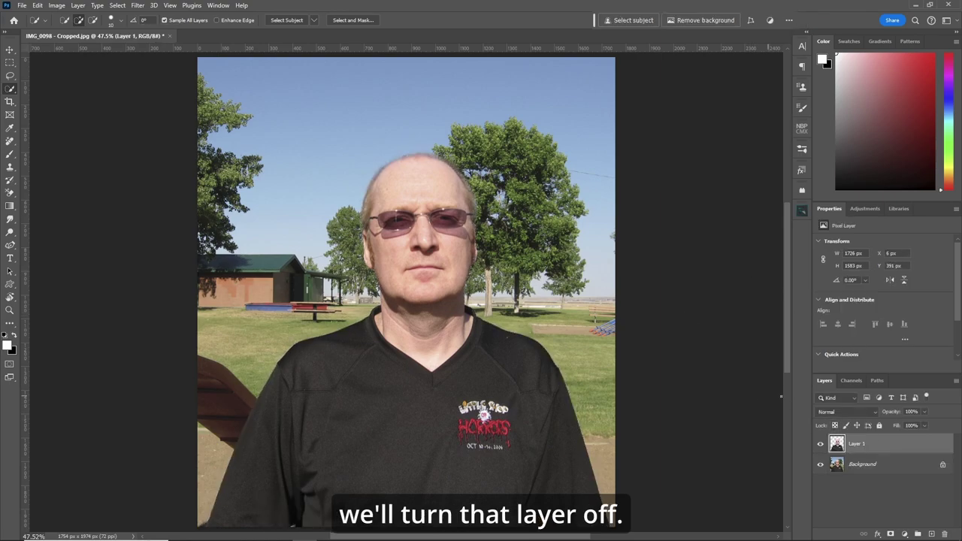
click(819, 445)
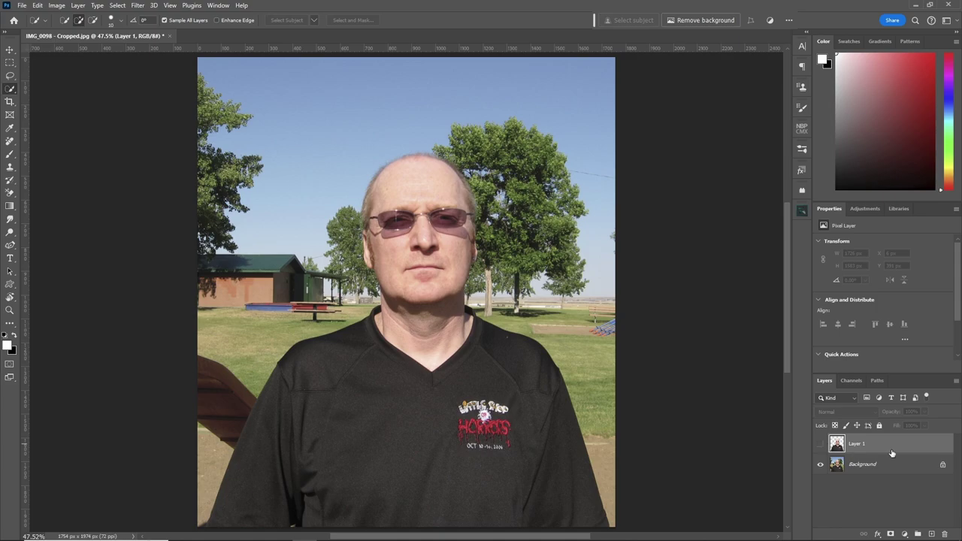
click(894, 466)
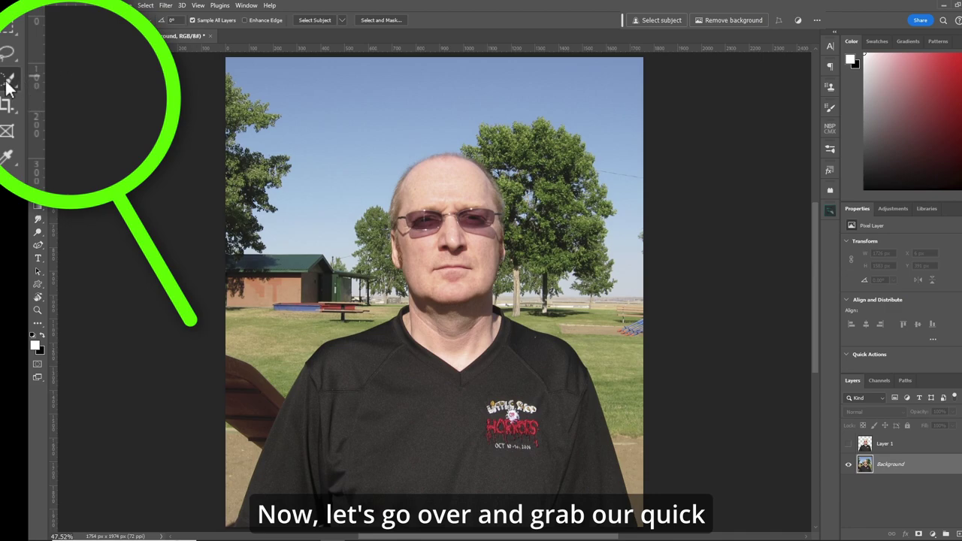
Select the man's black shirt on the Background layer with the Quick Selection Tool.
right_click(9, 81)
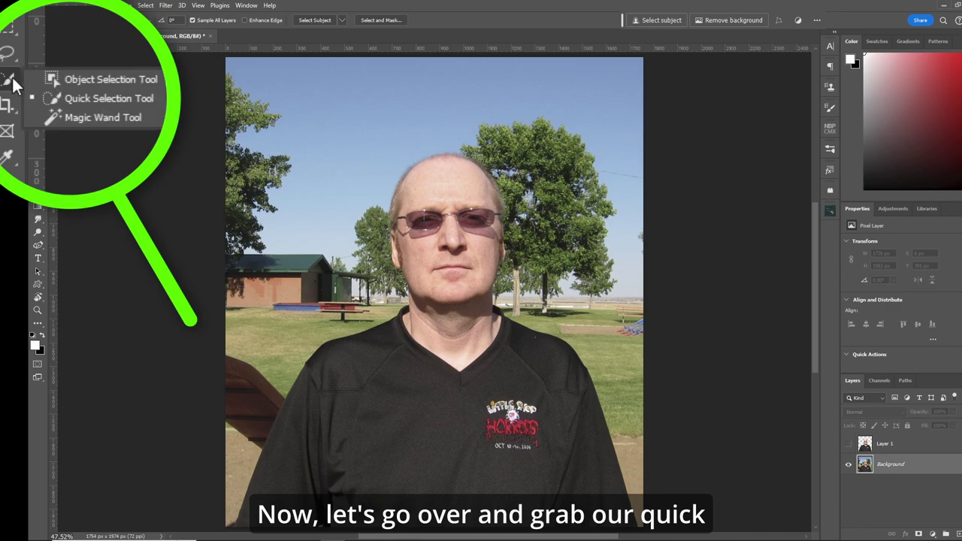
click(81, 99)
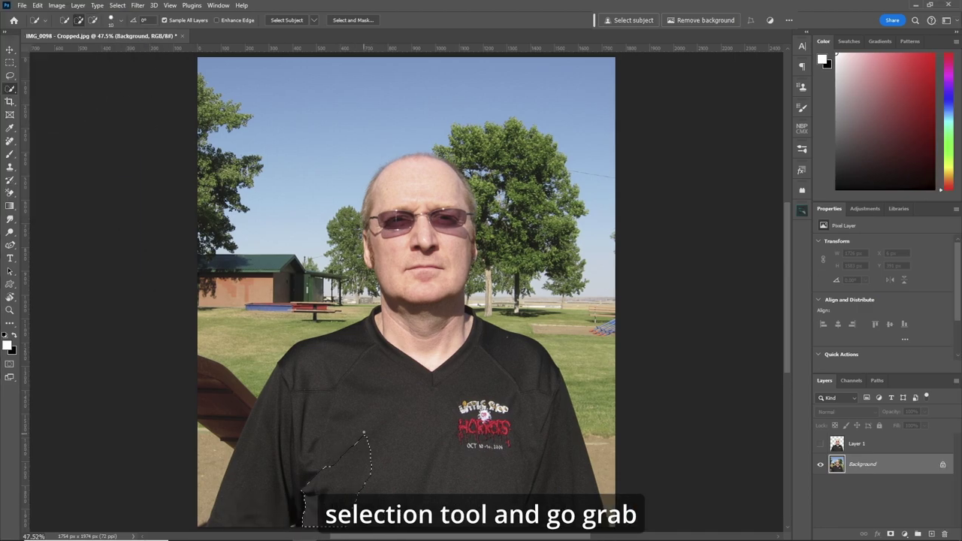
drag(363, 434, 305, 403)
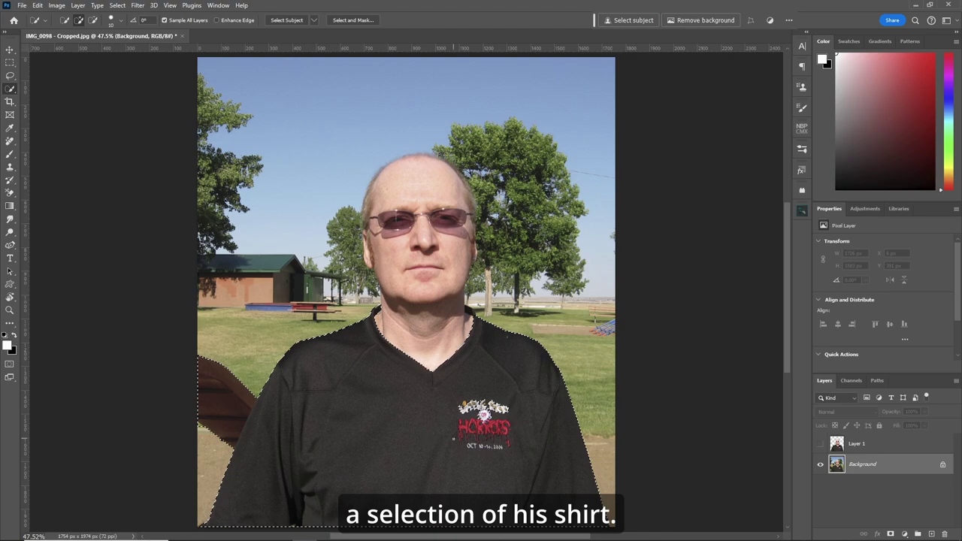
Subtract the brown wooden structure beside the sleeve from the shirt selection and clean up the selection edge around the collar.
key(alt)
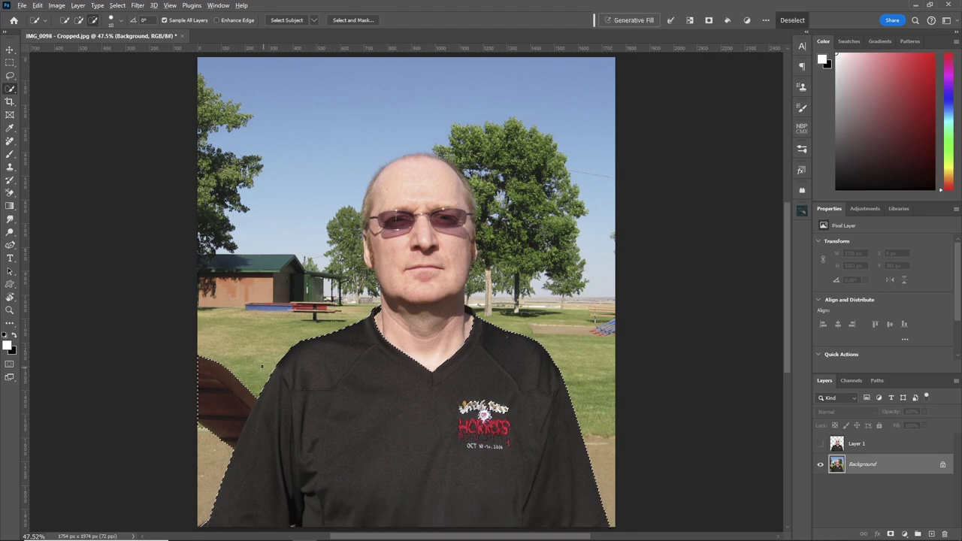
drag(244, 374, 222, 440)
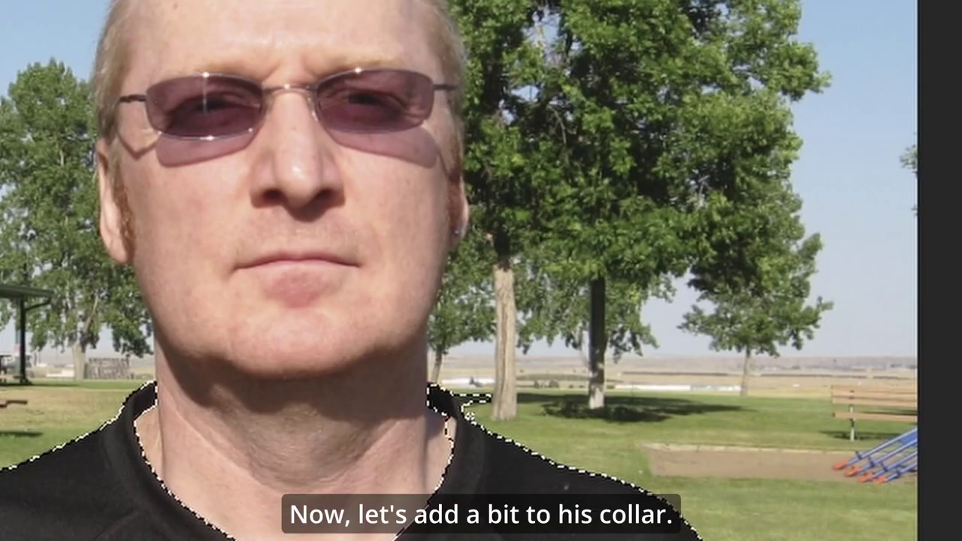
mouse_move(489, 397)
mouse_down()
mouse_move(530, 417)
mouse_move(466, 400)
mouse_up()
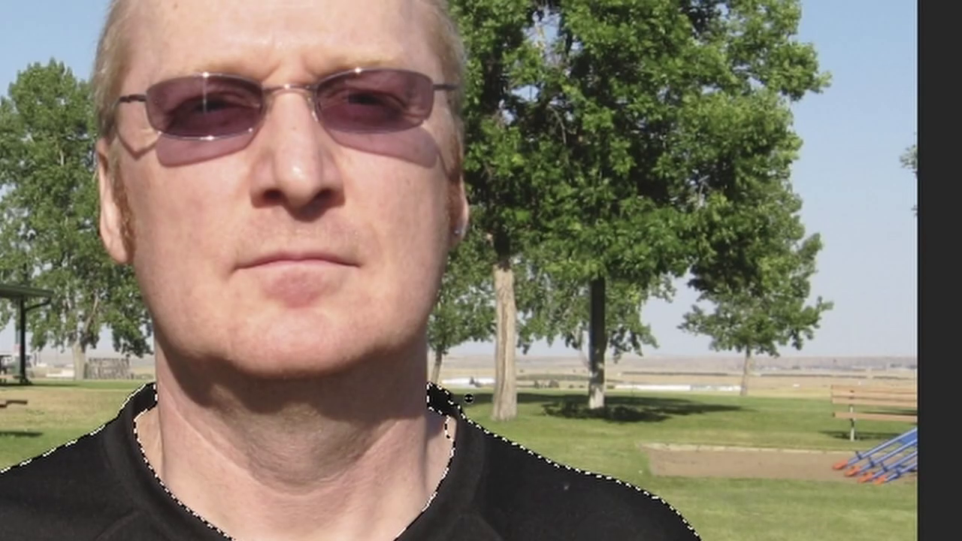
mouse_move(438, 442)
mouse_down()
mouse_move(448, 421)
mouse_move(451, 428)
mouse_up()
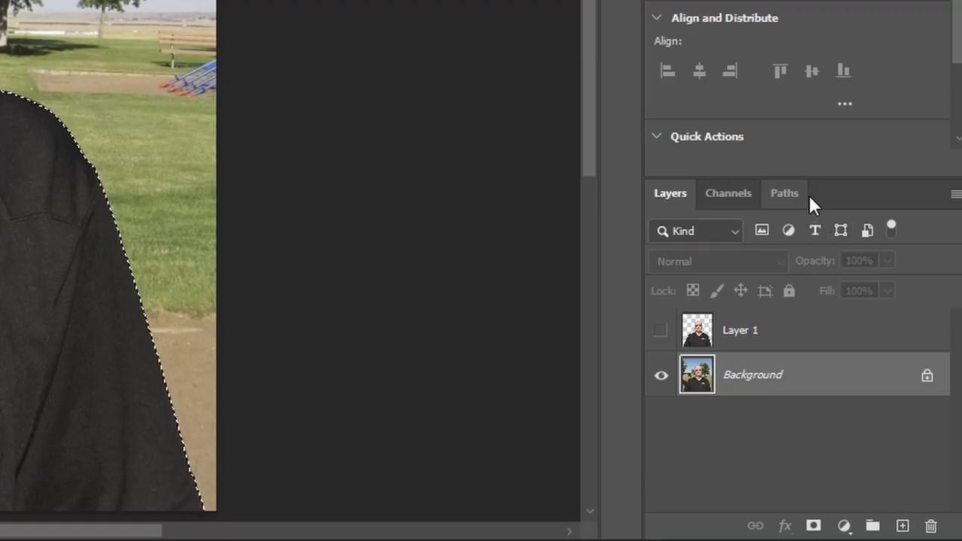
Convert the shirt selection into a work path with a tolerance of 5.0 pixels and return to the layer list.
click(806, 197)
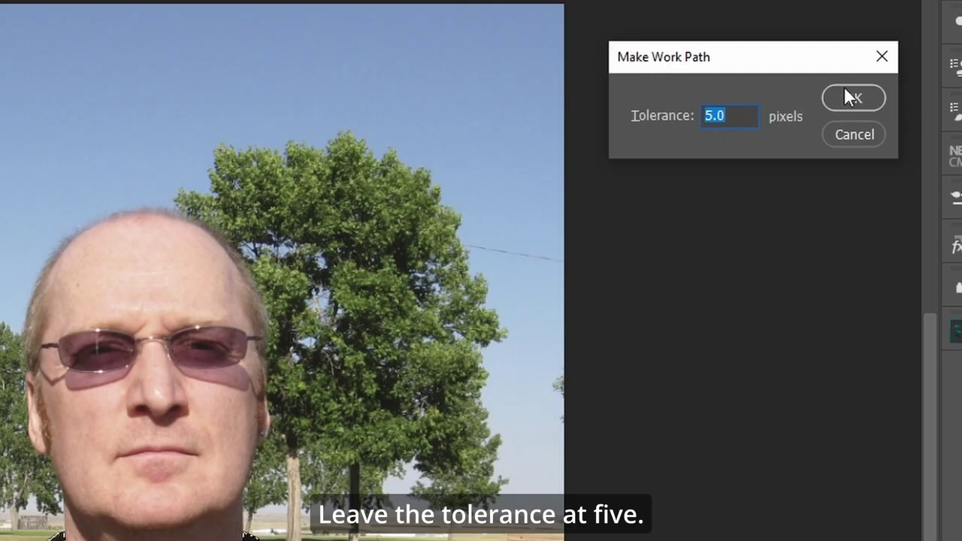
click(854, 98)
click(824, 381)
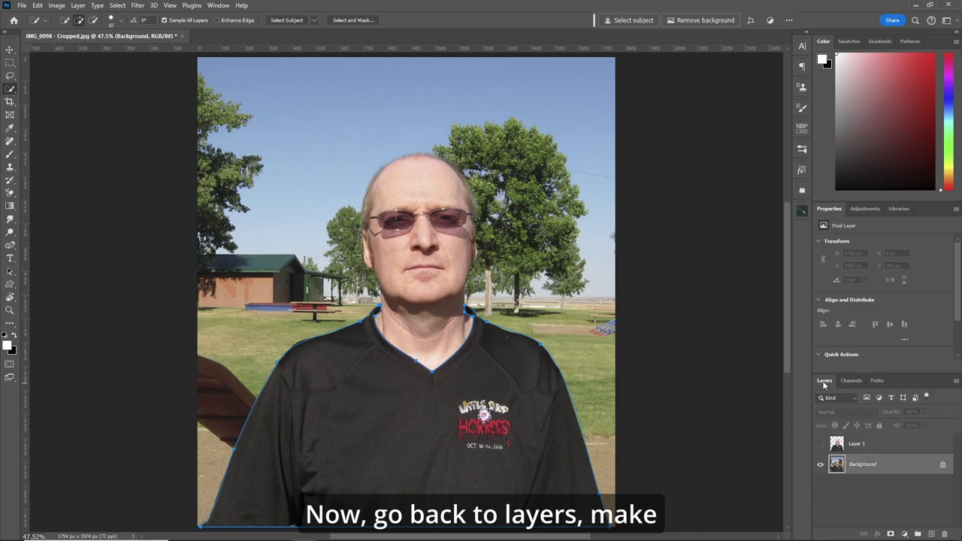
Create a new layer named Shirt above the Background.
key(ctrl+shift+n)
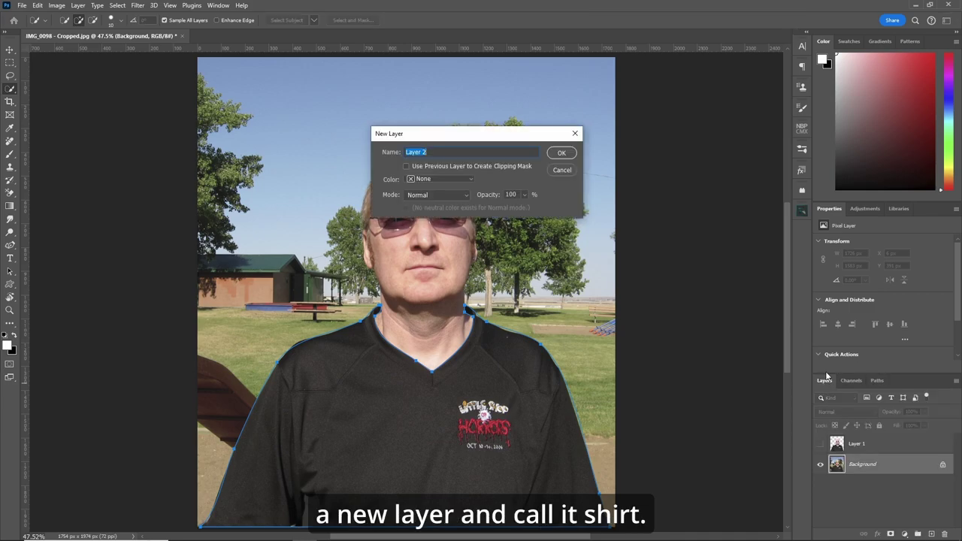
text(Shi)
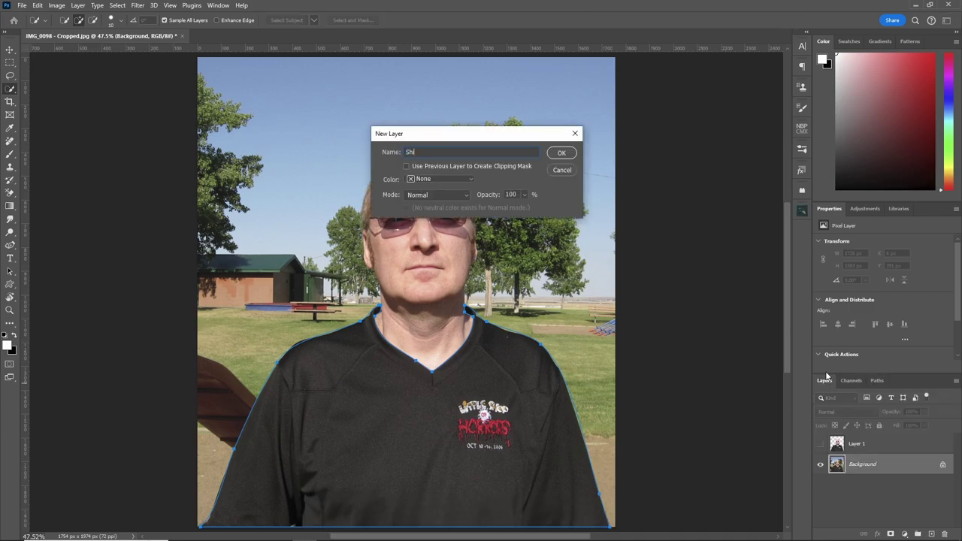
key(Return)
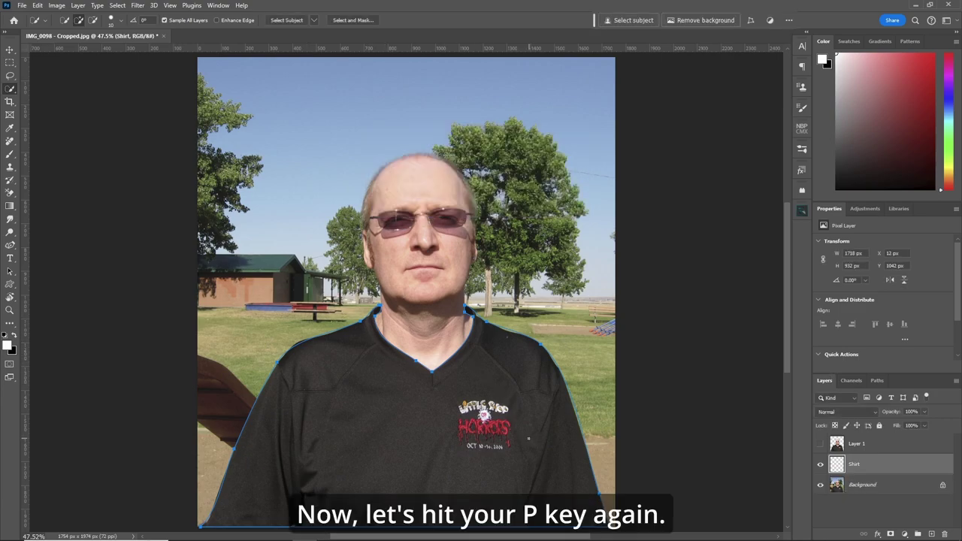
Stroke the shirt path on the Shirt layer with the white Brush, without Simulate Pressure, and dismiss the path.
key(p)
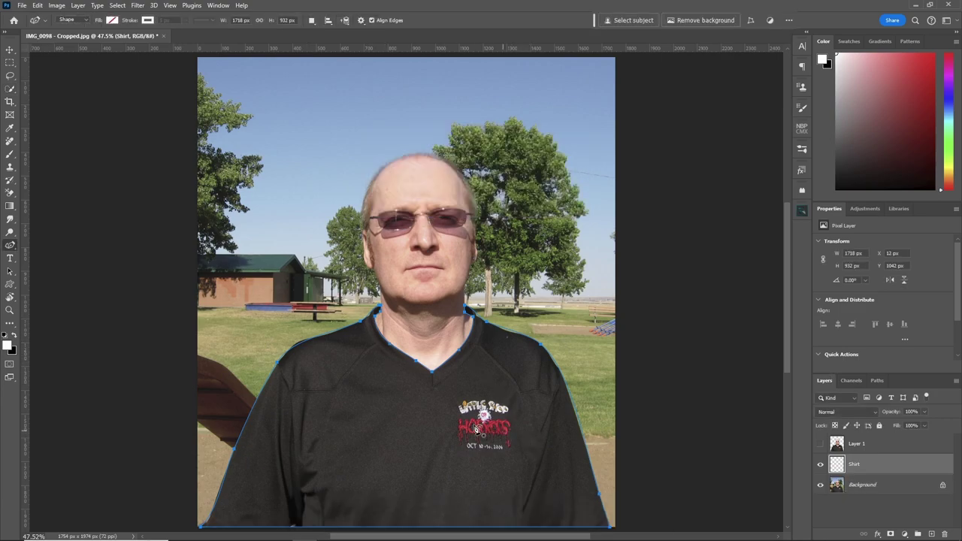
click(9, 154)
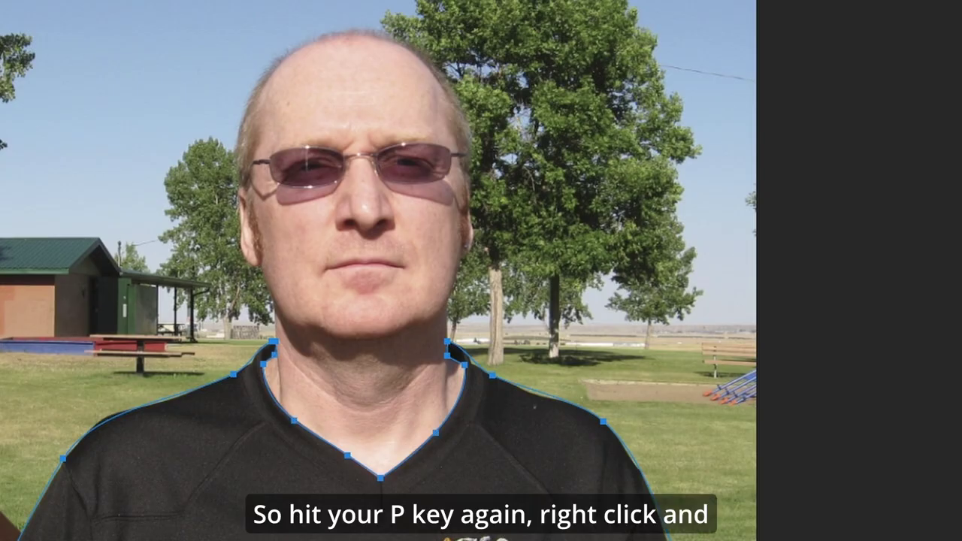
right_click(443, 122)
click(575, 259)
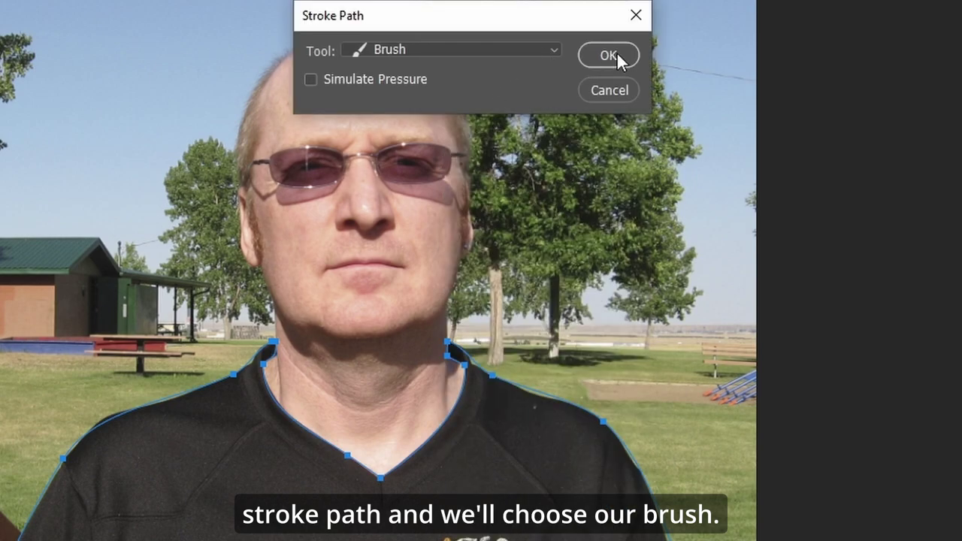
click(612, 53)
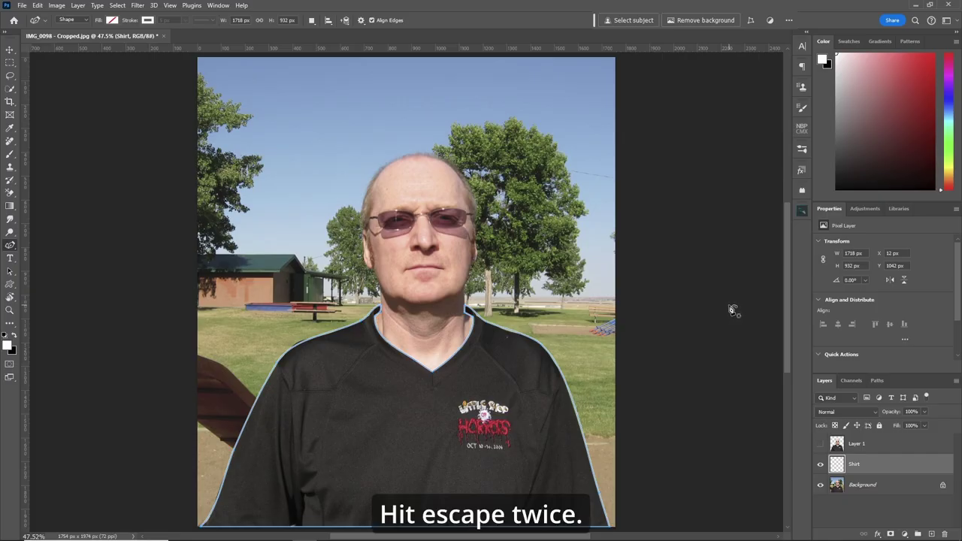
key(Escape)
key(Escape)
Add a black (000000) Solid Color fill layer and place it directly beneath the Shirt layer.
click(904, 533)
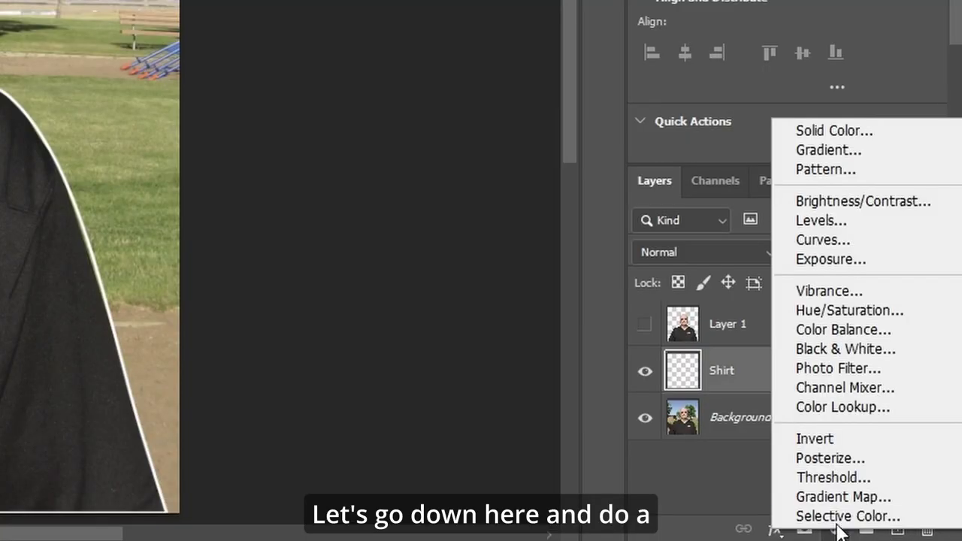
click(914, 130)
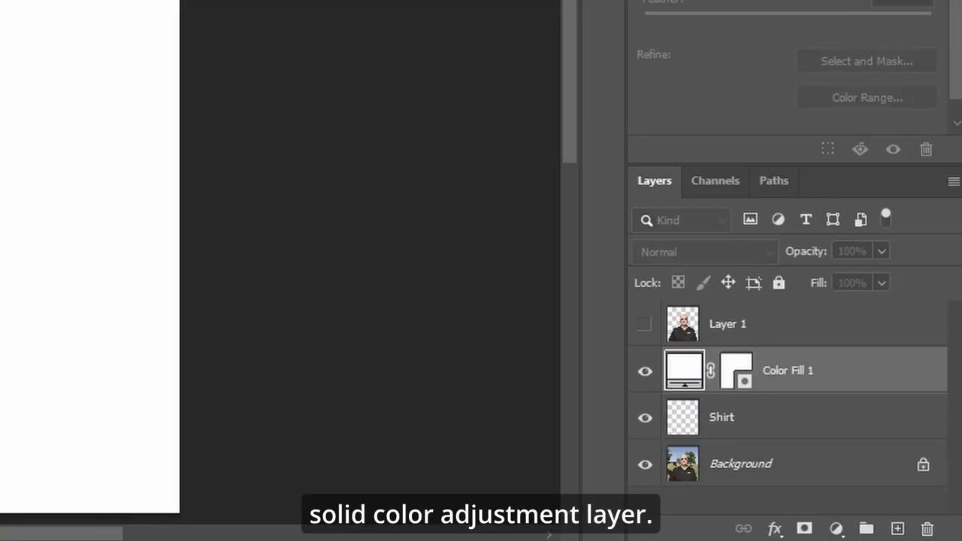
text(000000)
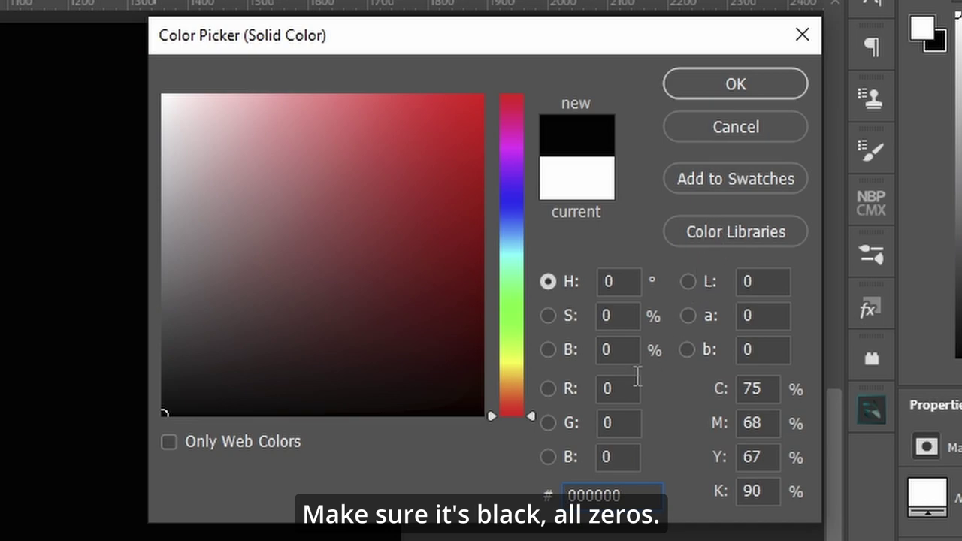
click(742, 82)
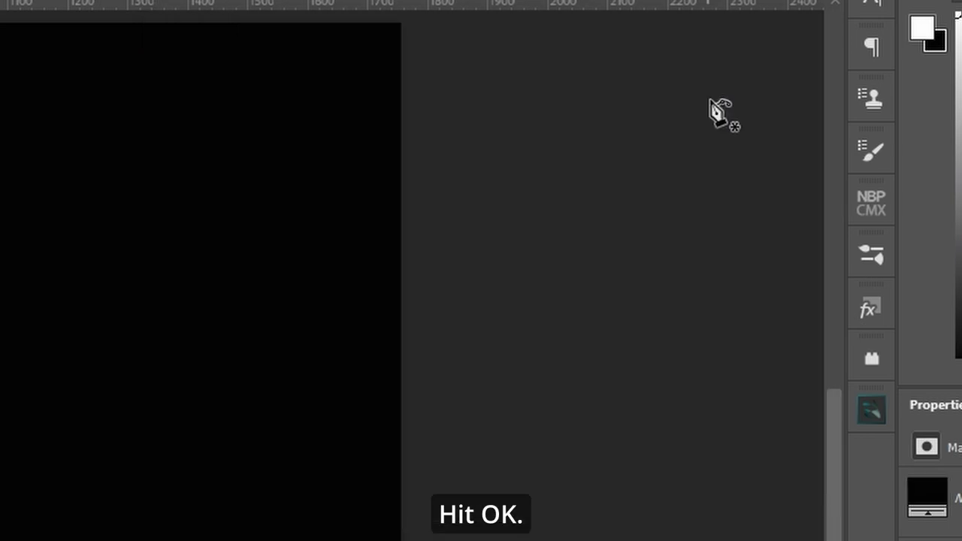
key(ctrl+bracketleft)
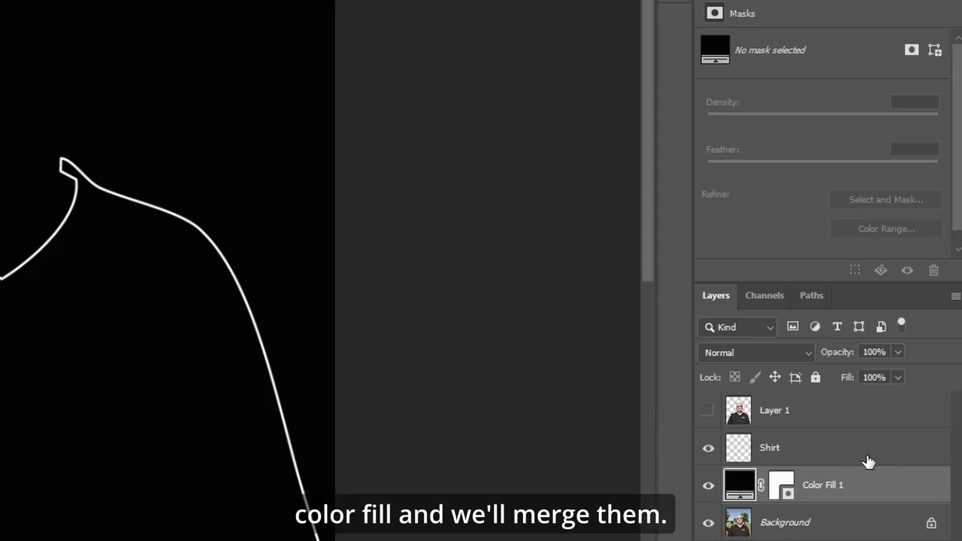
Merge the Shirt layer with the black color fill layer.
shift+click(883, 456)
right_click(879, 452)
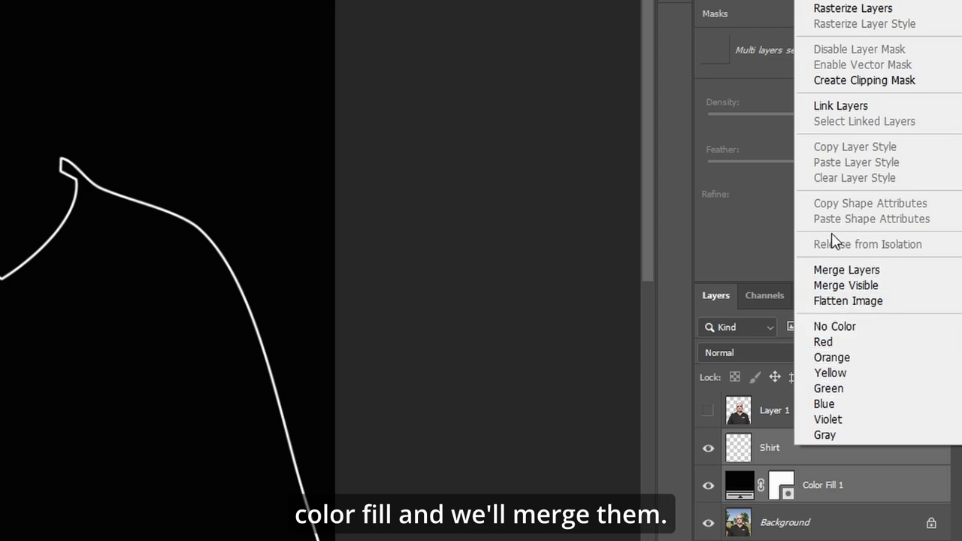
click(871, 272)
Send the merged shirt outline layer to the Luminar Neo filter and switch to its editing tools.
click(223, 10)
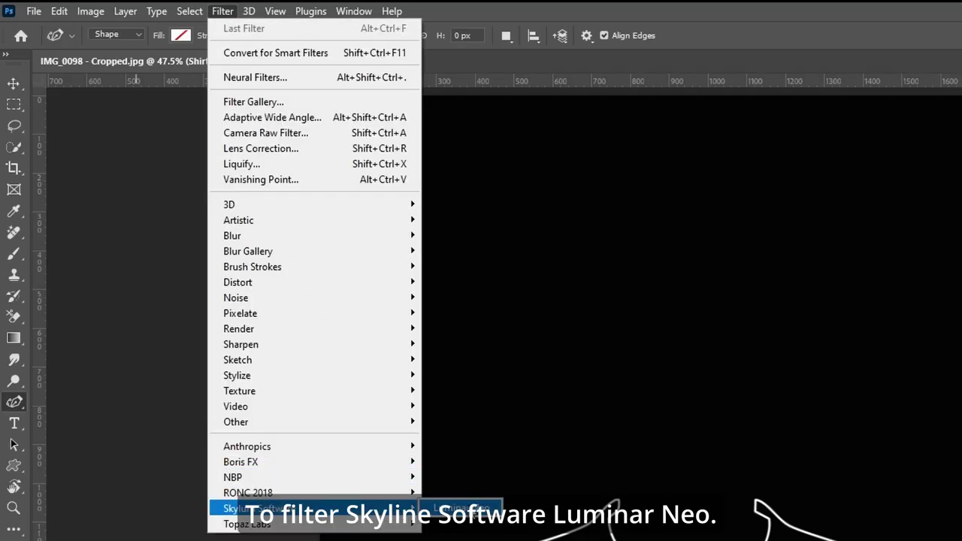
click(451, 509)
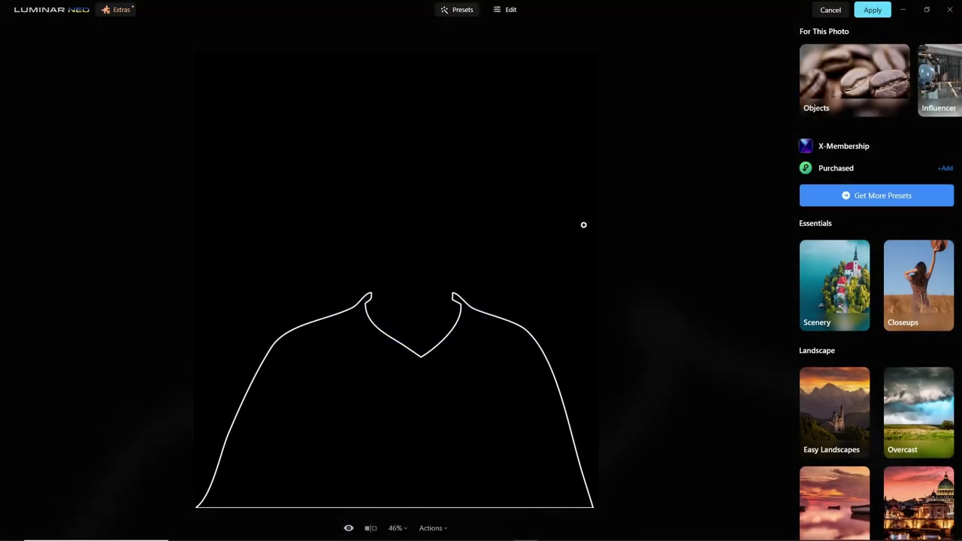
click(511, 10)
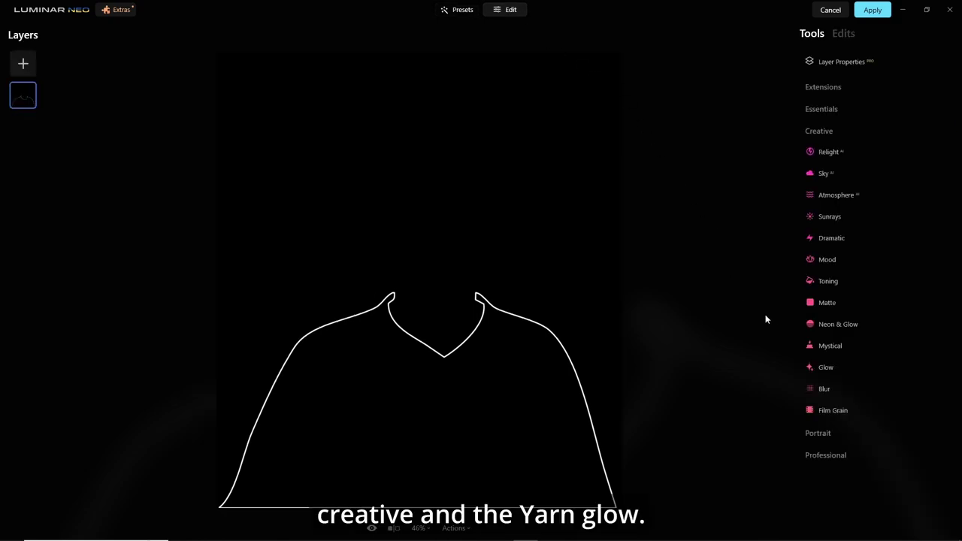
Apply the Neon & Glow neon effect in object mode to the shirt outline with an Amount of 50.
click(810, 325)
scroll(906, 343, down, 3)
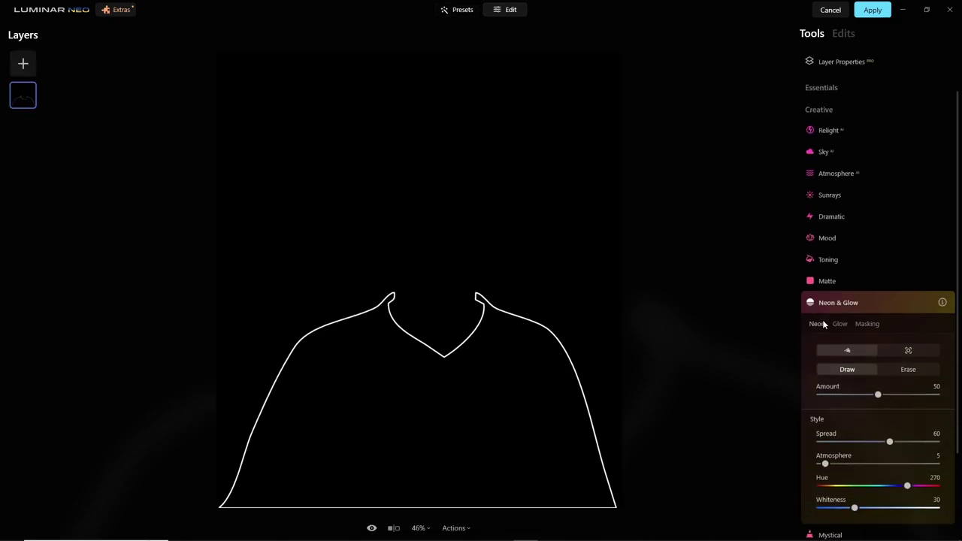
scroll(904, 343, down, 2)
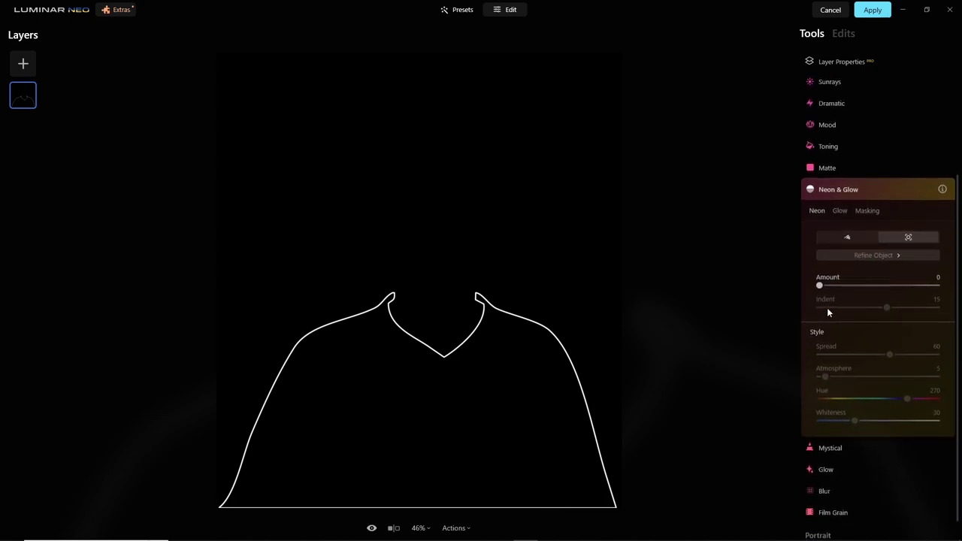
drag(823, 286, 878, 286)
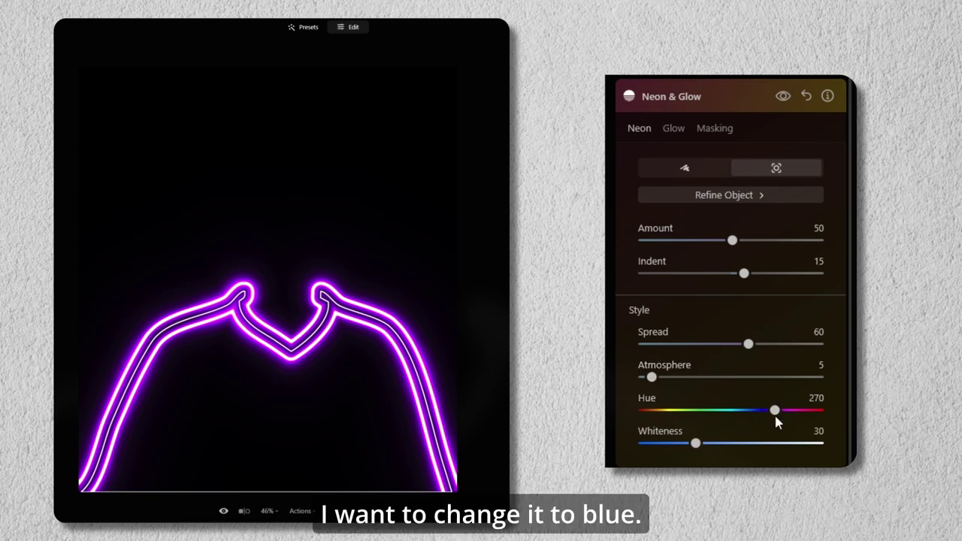
Make the neon blue with Hue 234, and set its Indent to -10 and Spread to 75.
drag(775, 417, 758, 418)
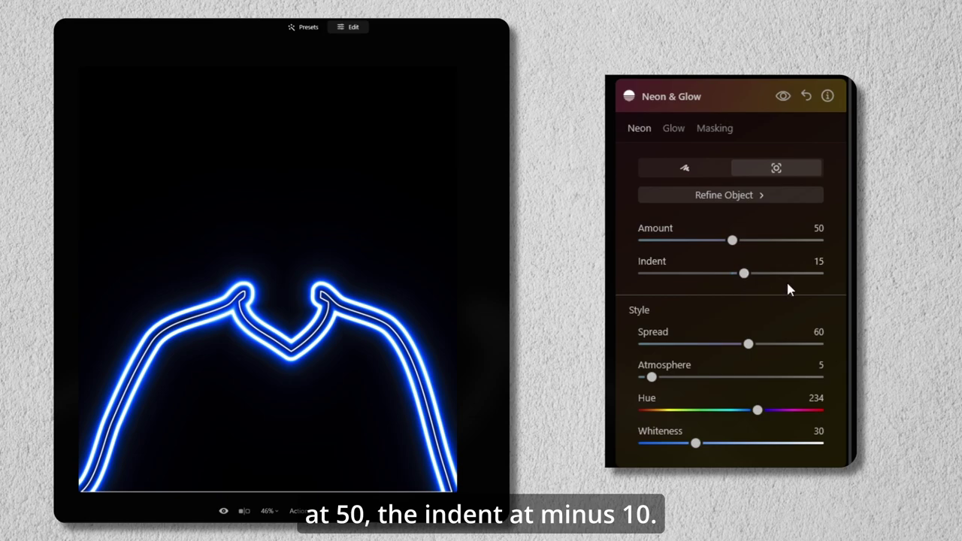
click(818, 260)
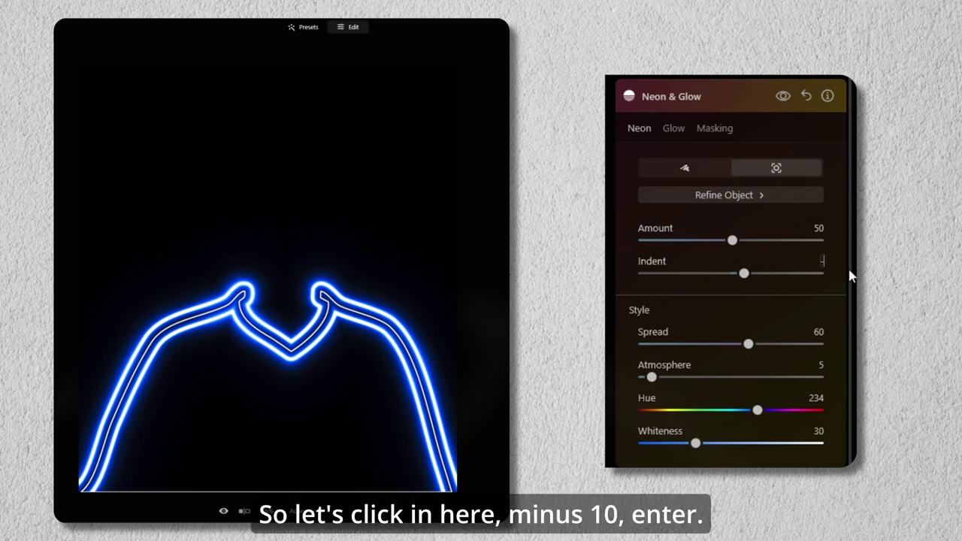
text(-10)
key(Return)
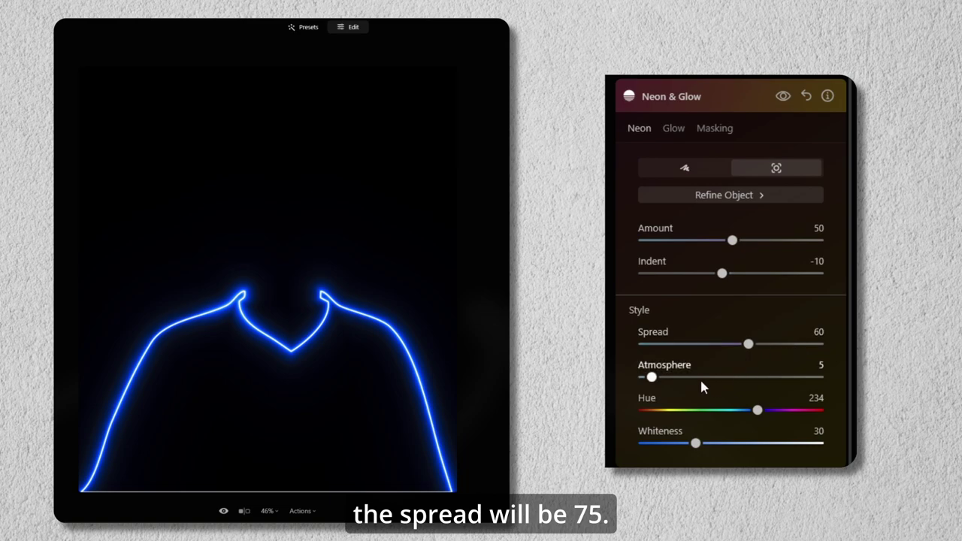
click(817, 332)
text(75)
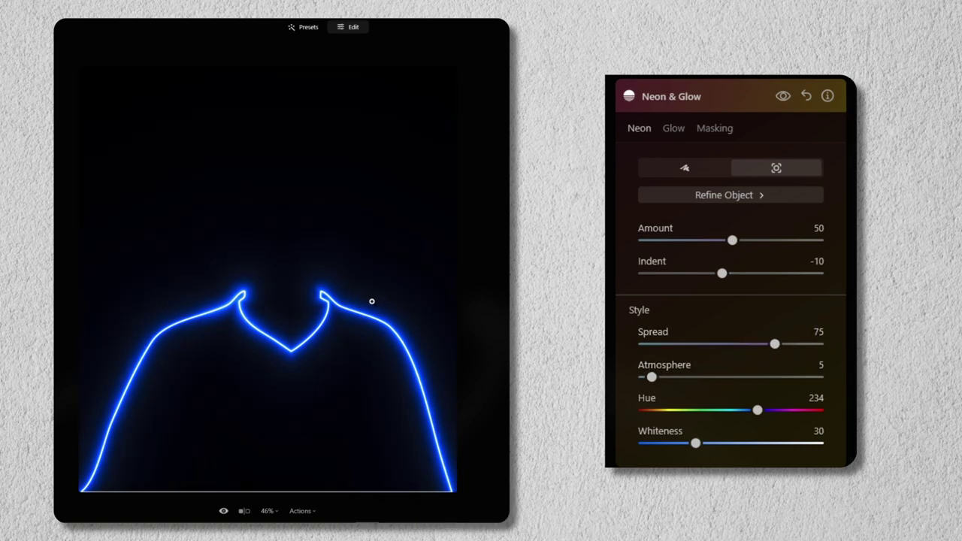
Set the shirt neon's Atmosphere to 10 and its Whiteness to 35.
click(819, 364)
text(10)
key(Return)
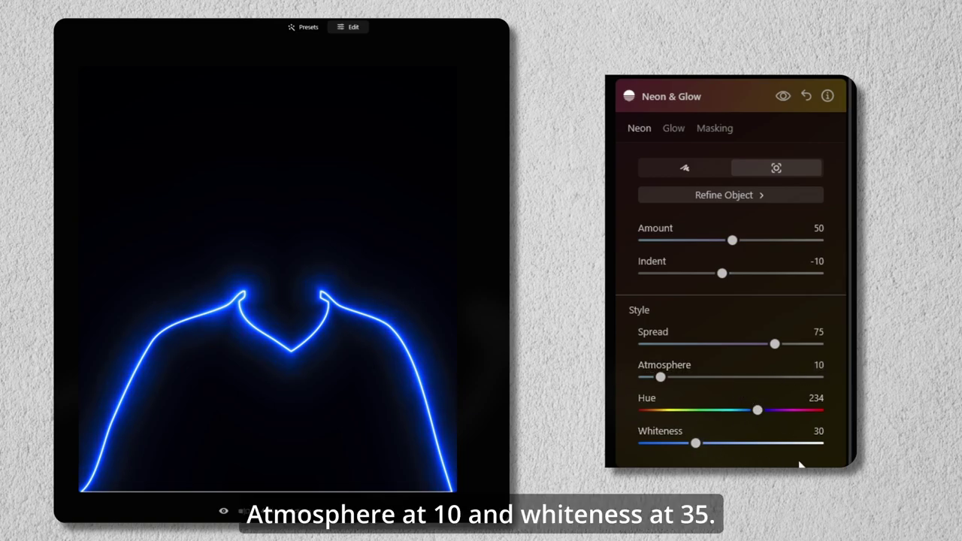
click(819, 431)
text(35)
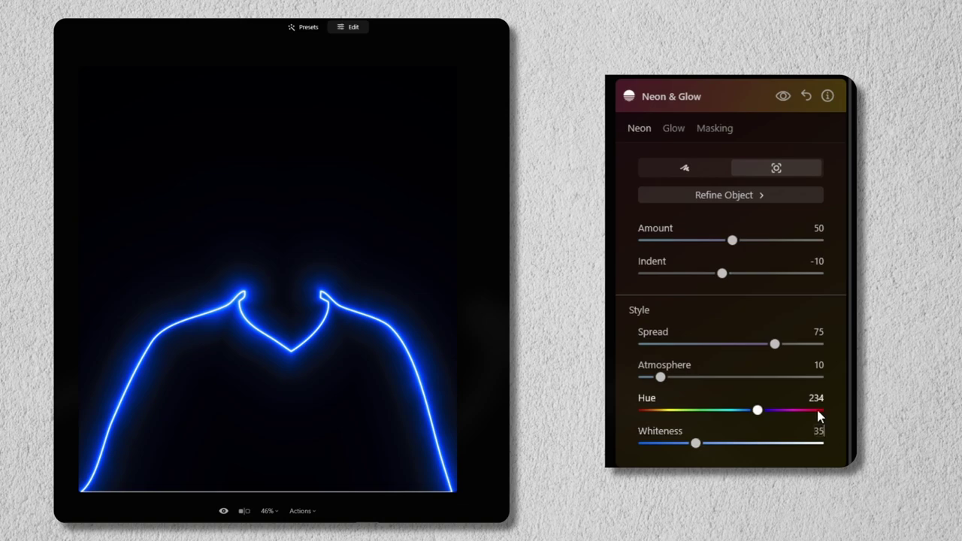
key(Return)
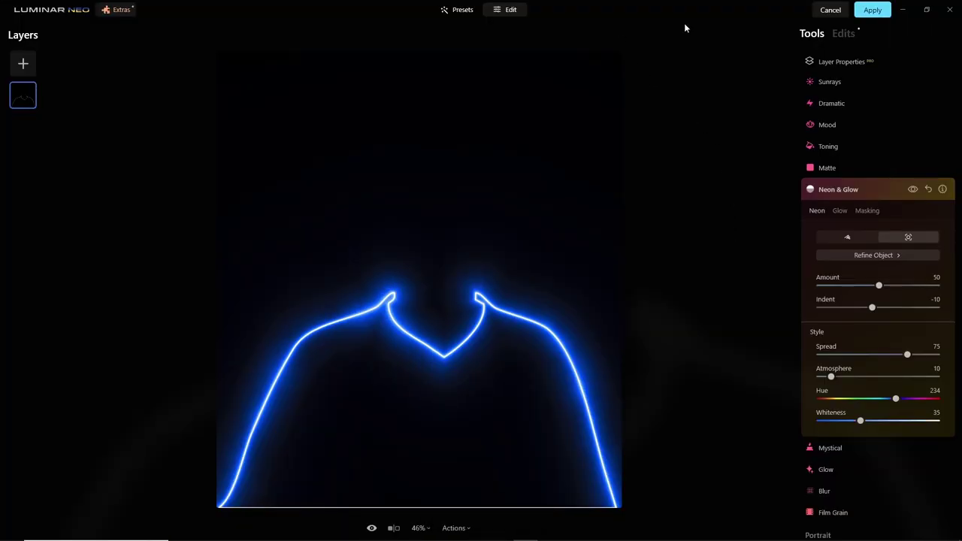
Apply the neon effect back to the photo document and set the Shirt layer's blend mode to Screen.
click(873, 10)
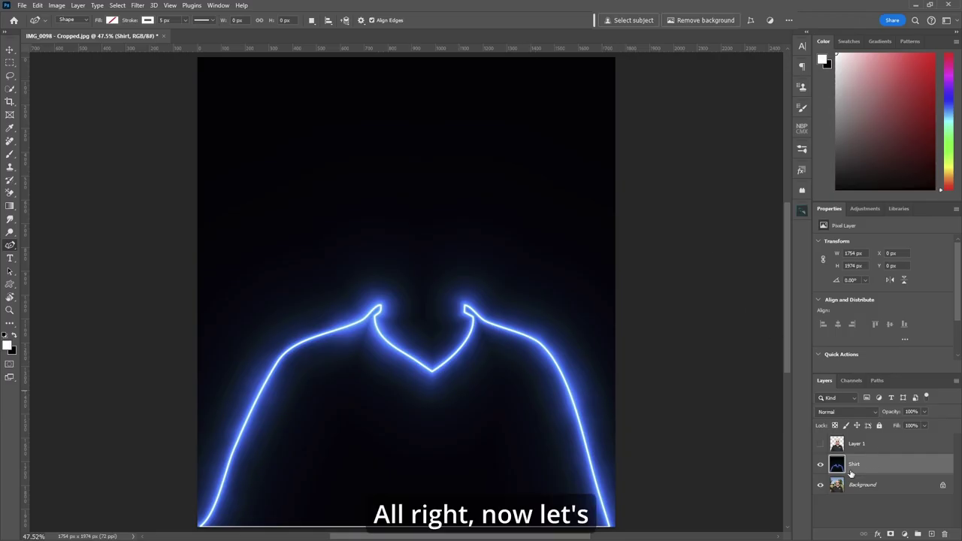
click(873, 412)
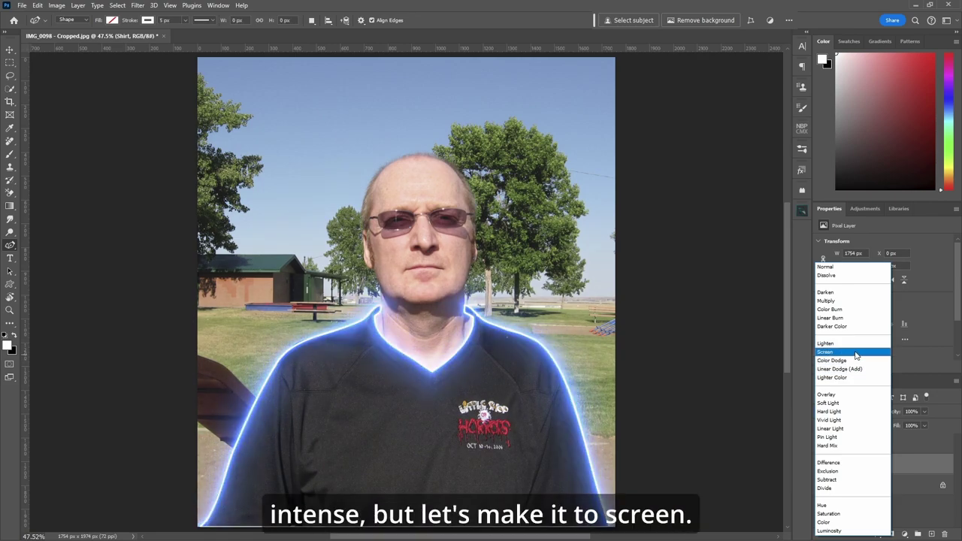
click(855, 353)
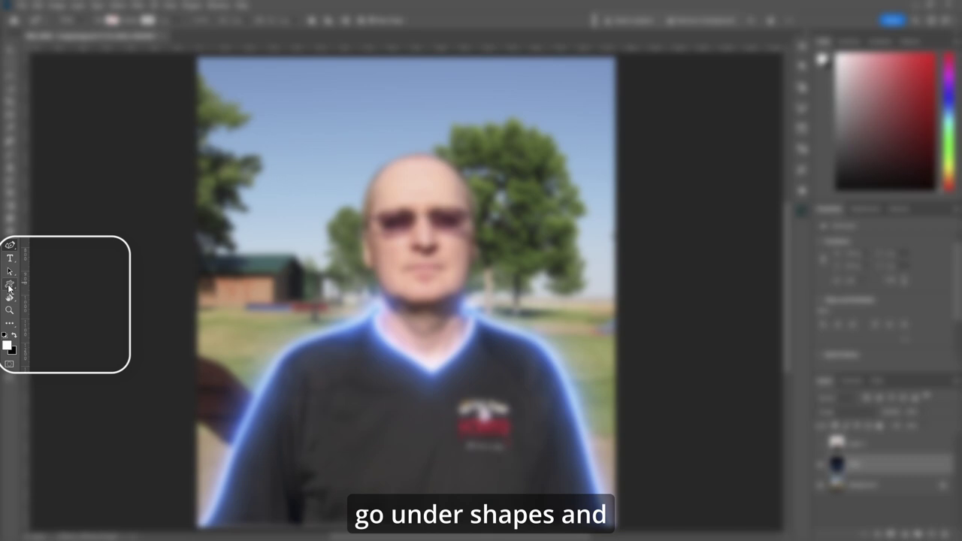
Choose the solid five-point star for the Custom Shape tool from Legacy Shapes and More, All Legacy Default Shapes, Shapes.
right_click(9, 286)
click(52, 332)
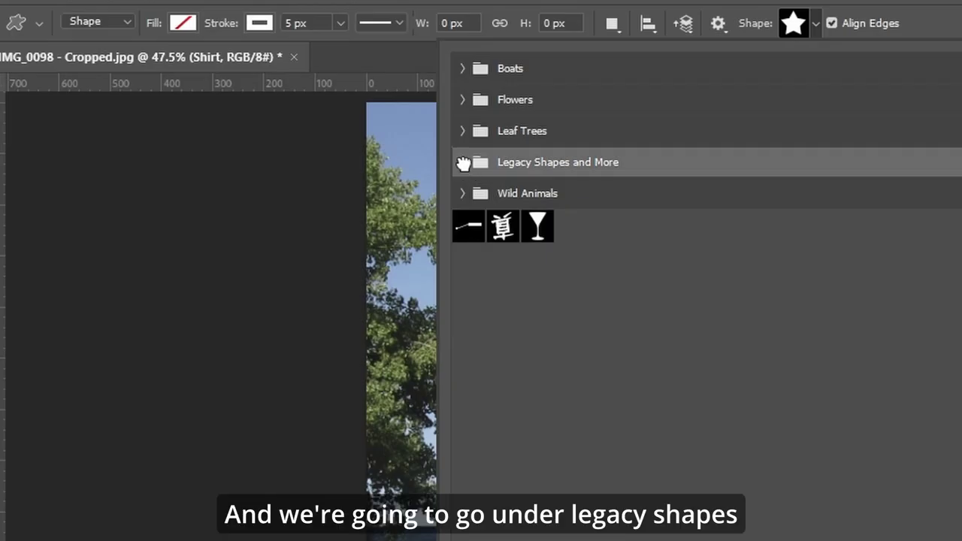
click(462, 166)
click(485, 227)
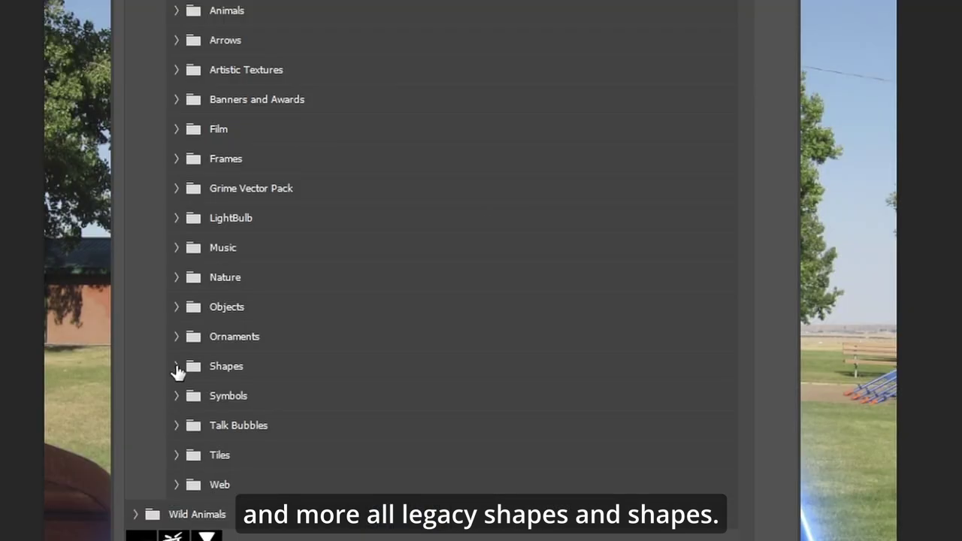
click(178, 367)
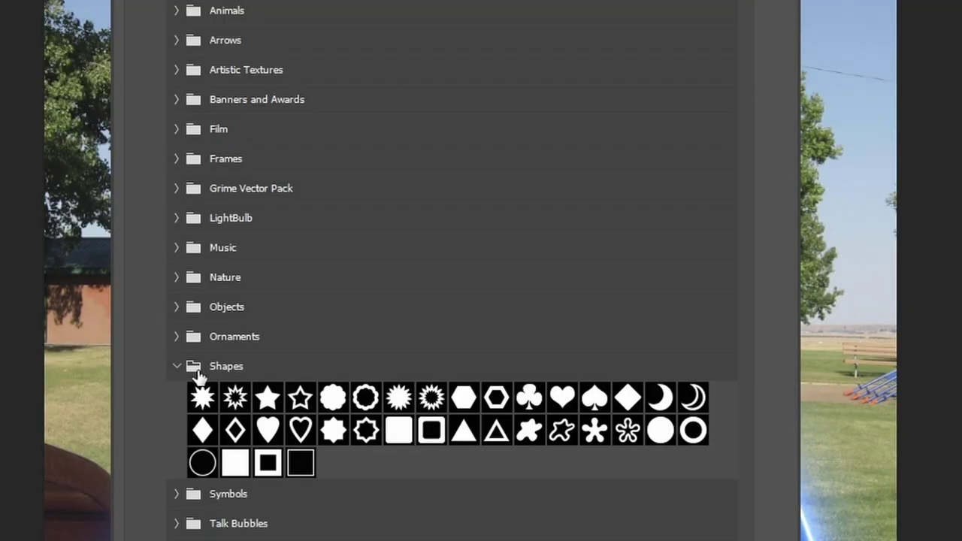
click(268, 398)
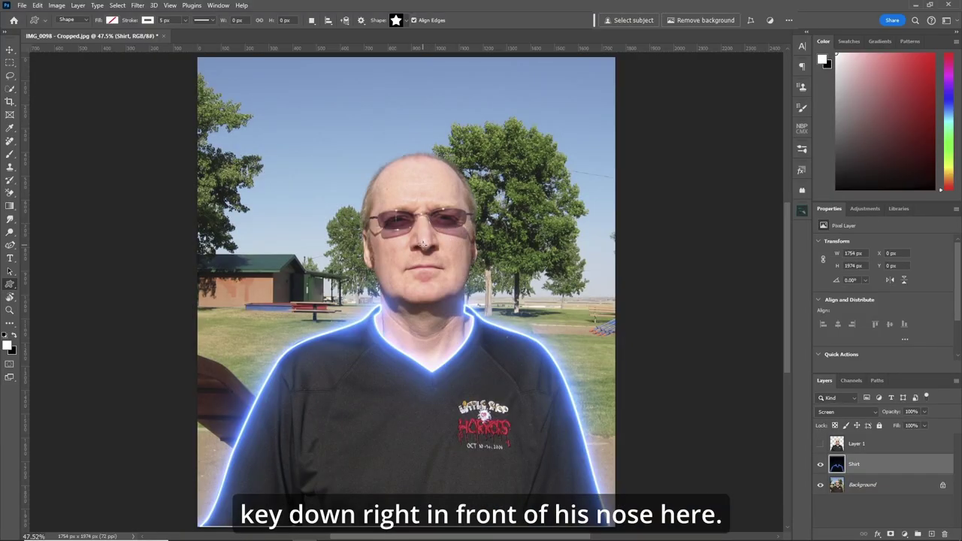
Draw a star about 1544 by 1468 px centred on the man's nose, and align its stroke to the outside.
drag(425, 244, 604, 502)
scroll(872, 338, down, 2)
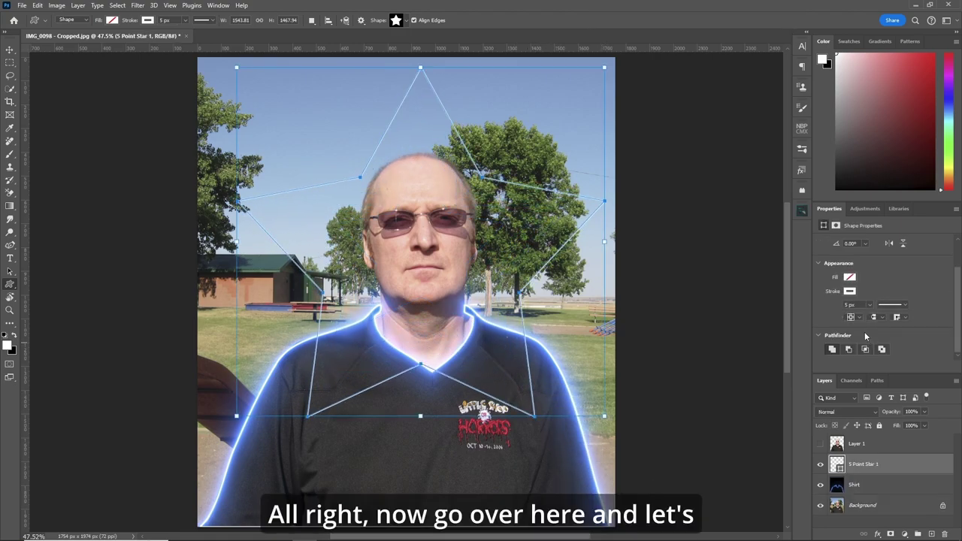
click(854, 318)
click(854, 343)
Add a black solid color fill layer and place it directly below the star layer.
click(903, 535)
click(935, 360)
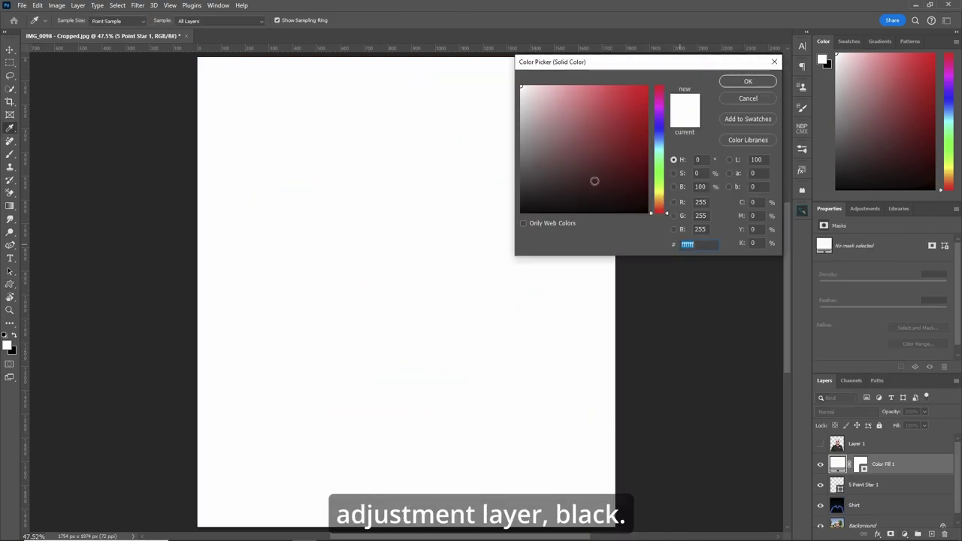
drag(597, 181, 524, 252)
click(754, 83)
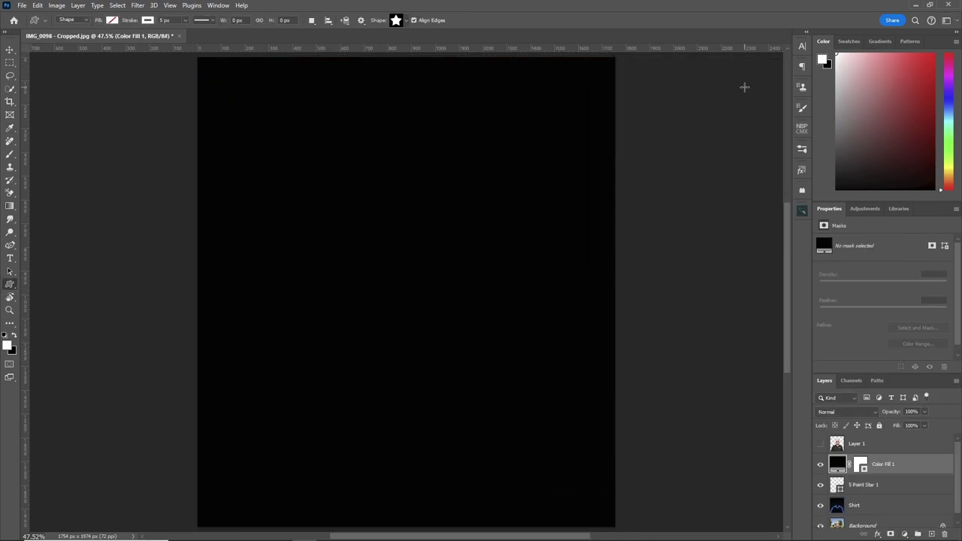
key(ctrl+bracketleft)
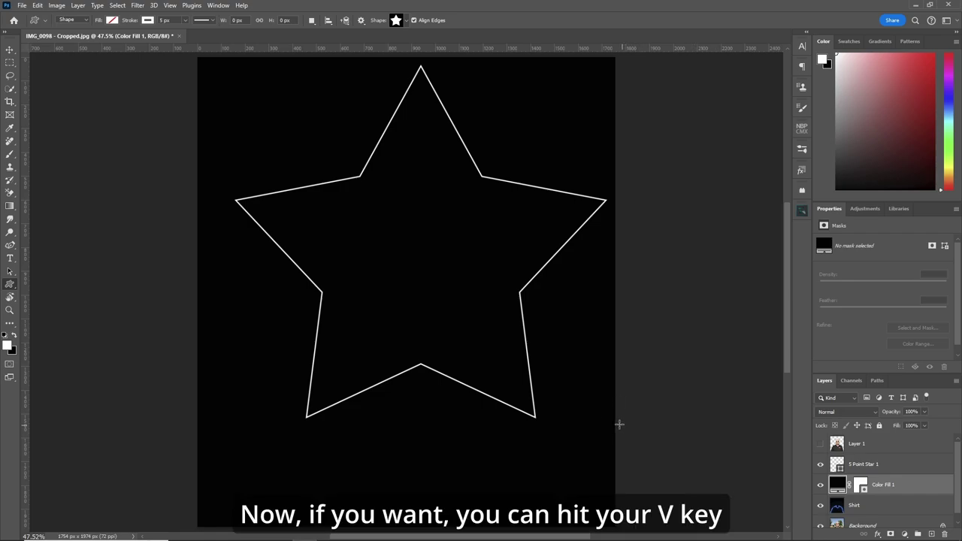
Try to move the star slightly lower on the canvas, and undo the move.
key(v)
drag(499, 403, 490, 439)
key(ctrl+z)
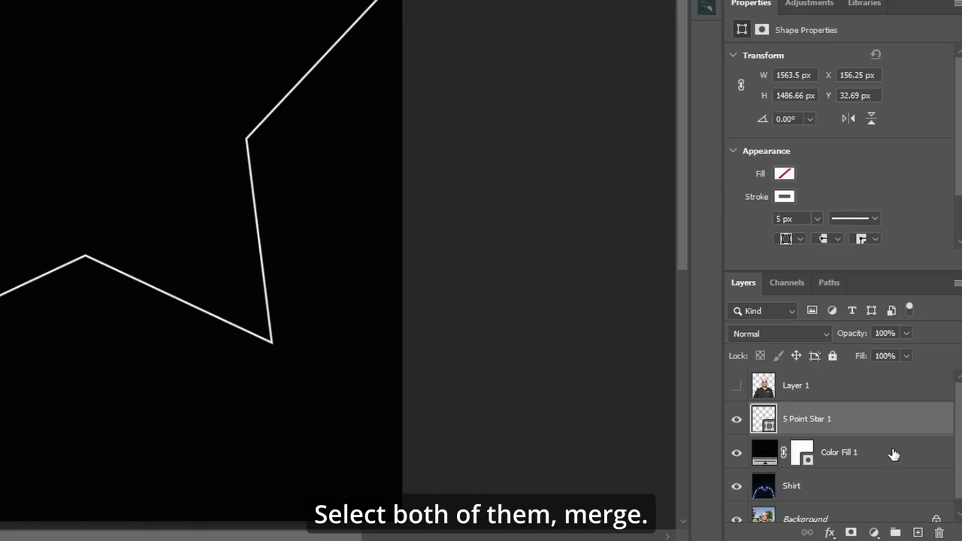
Merge the 5 Point Star 1 layer with the black Color Fill 1 layer.
shift+click(900, 483)
right_click(866, 449)
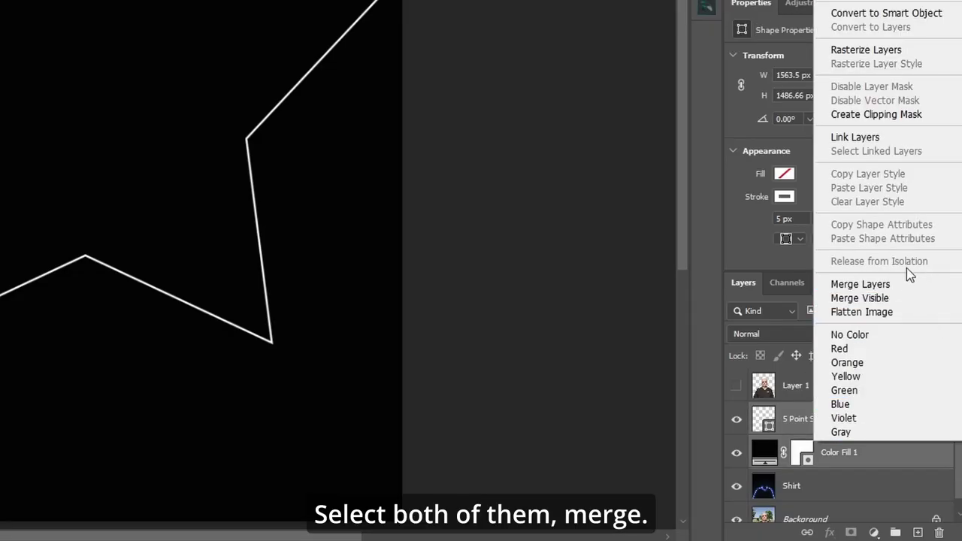
click(902, 290)
Send the merged star layer to the Luminar Neo filter and switch to its editing tools.
click(228, 10)
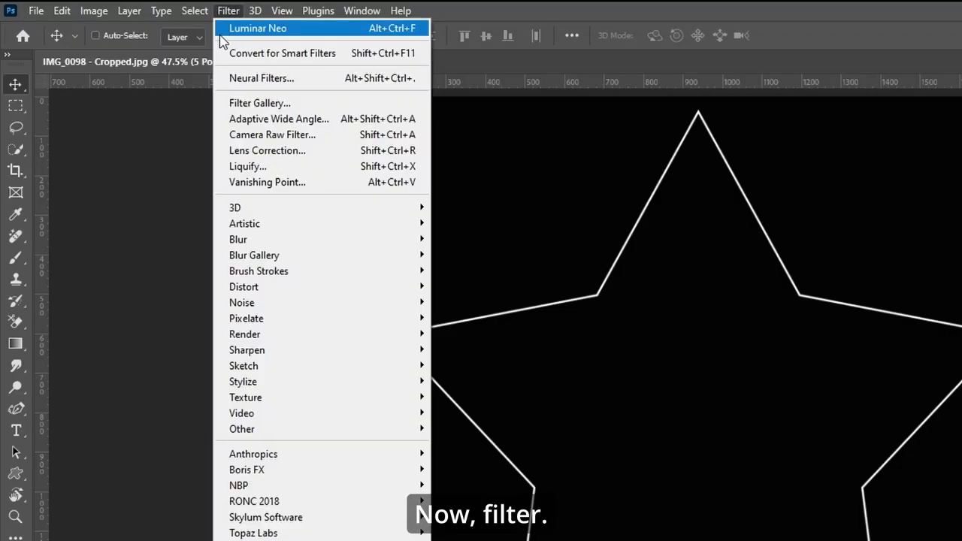
mouse_move(402, 520)
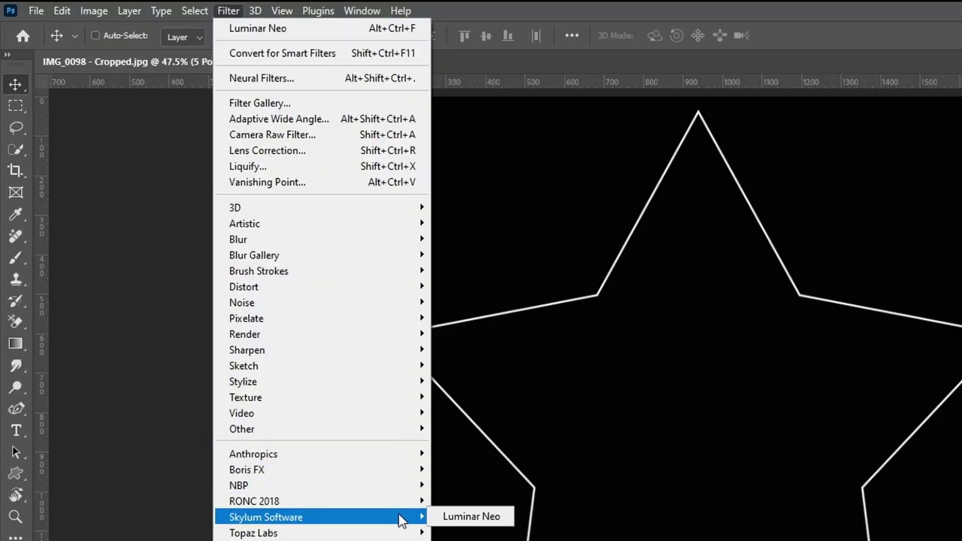
click(487, 517)
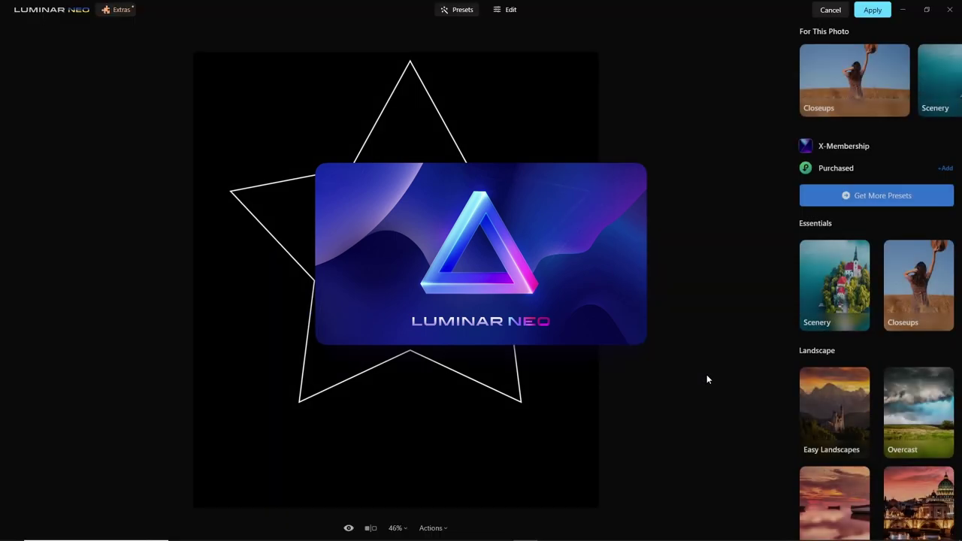
click(502, 10)
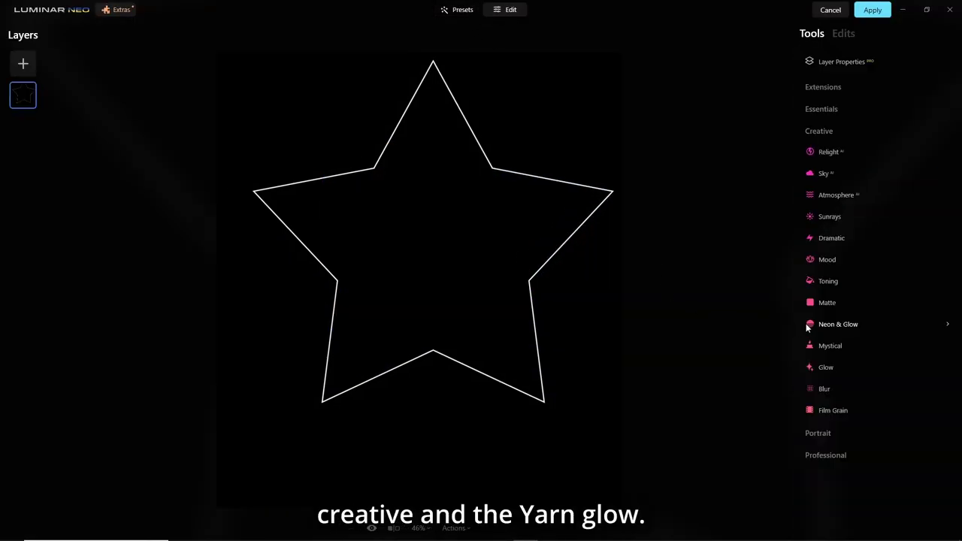
Apply the Neon & Glow neon effect to the star outline with an Amount of 50 and an Indent of 0.
click(812, 327)
drag(819, 286, 882, 290)
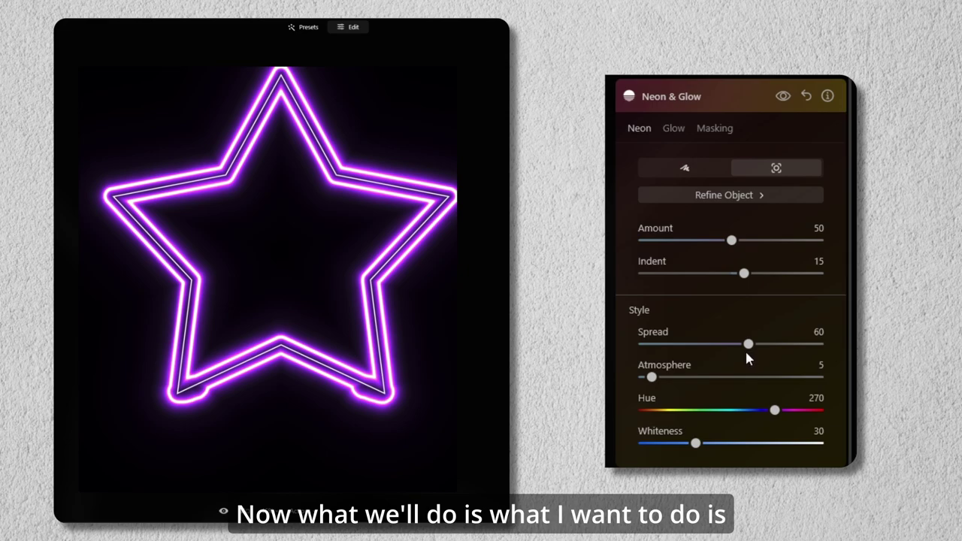
scroll(832, 259, down, 6)
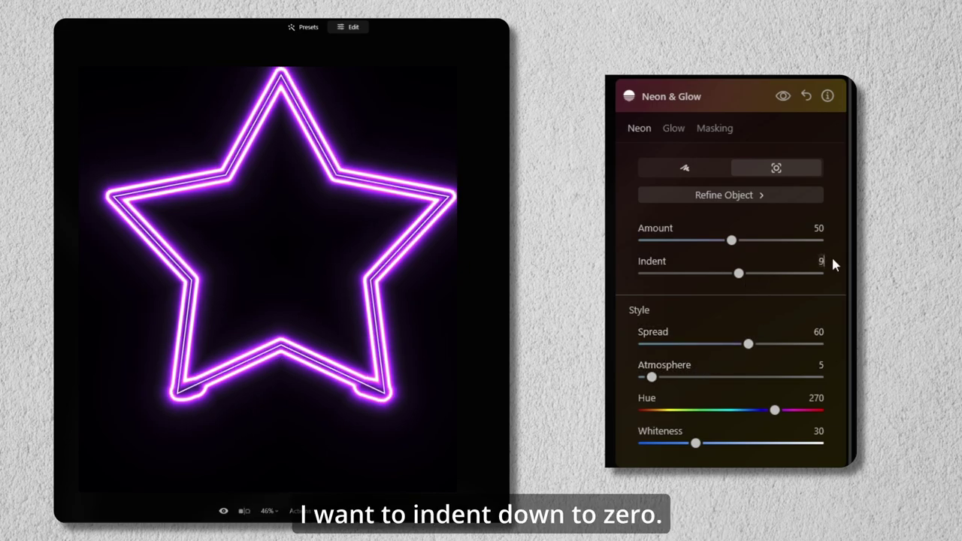
text(0)
key(Return)
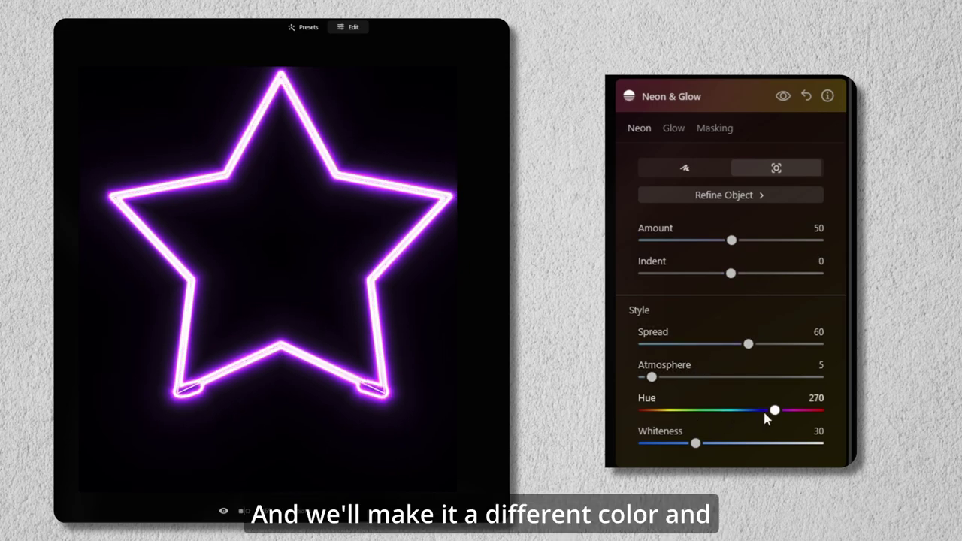
Make the star neon reddish with Hue 360, Whiteness 23 and Atmosphere 13, and apply the effect to the document.
drag(789, 412, 831, 406)
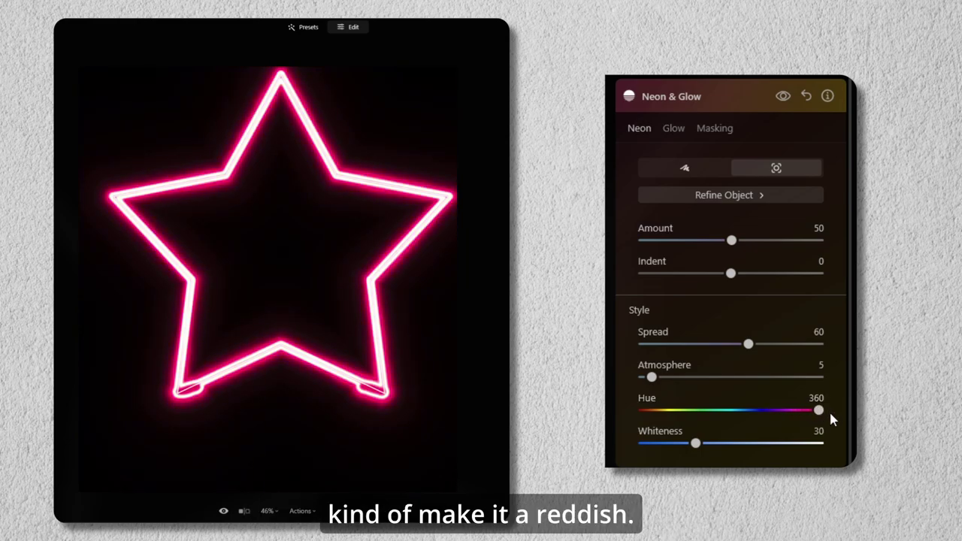
drag(696, 444, 684, 444)
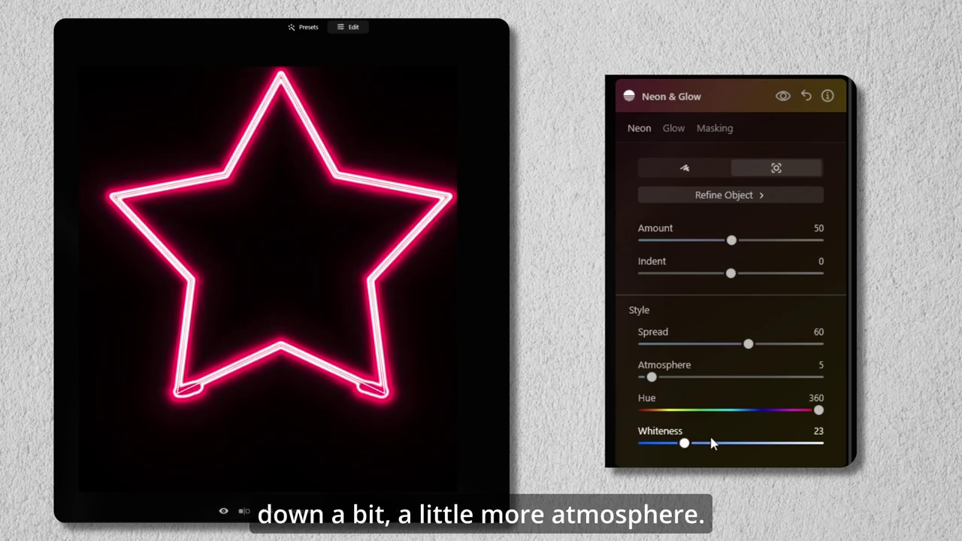
drag(651, 378, 668, 380)
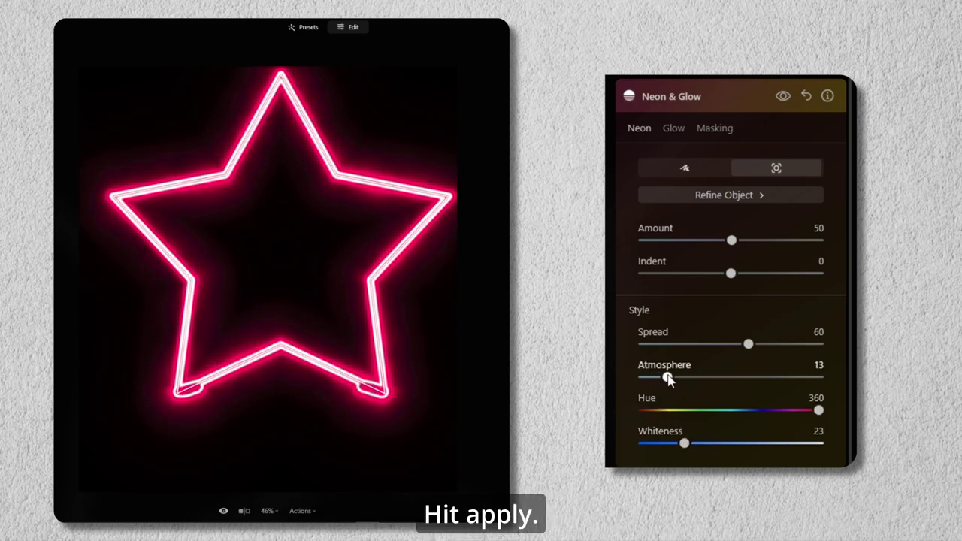
click(872, 10)
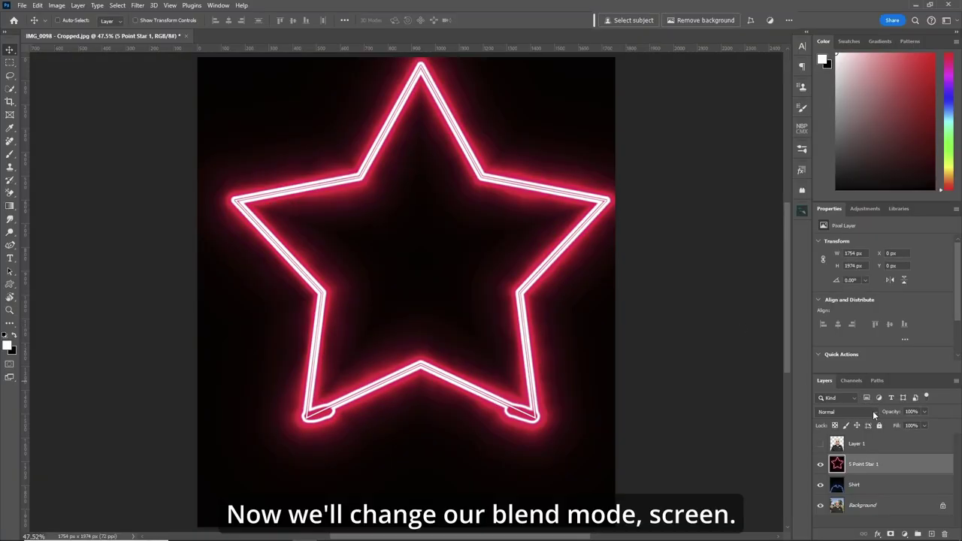
Set the star layer's blend mode to Screen and show Layer 1 with the cut-out man in front of the neon.
click(873, 410)
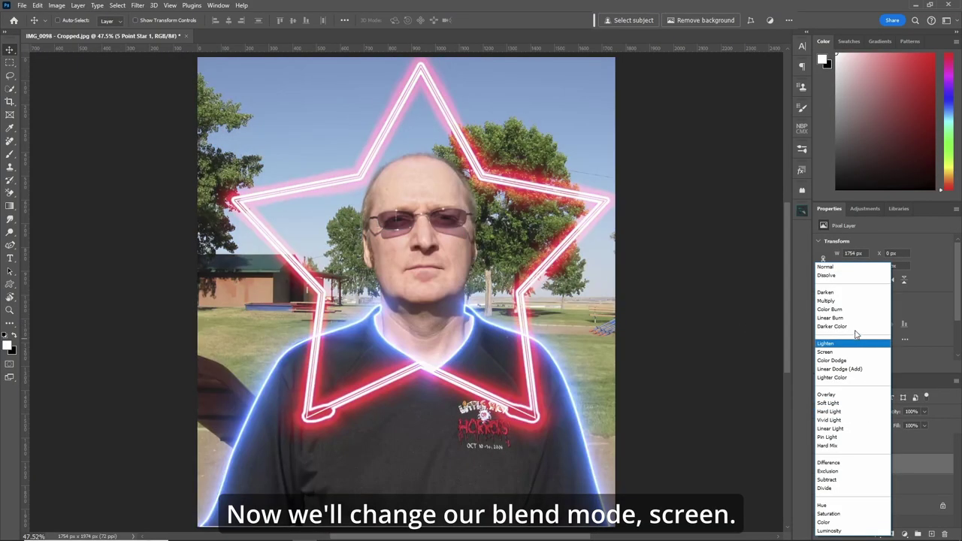
click(849, 354)
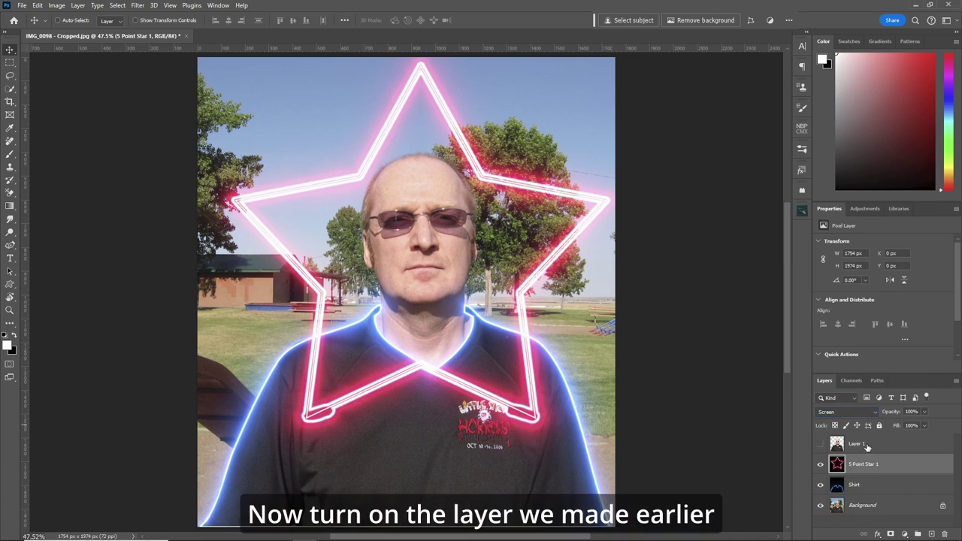
click(820, 443)
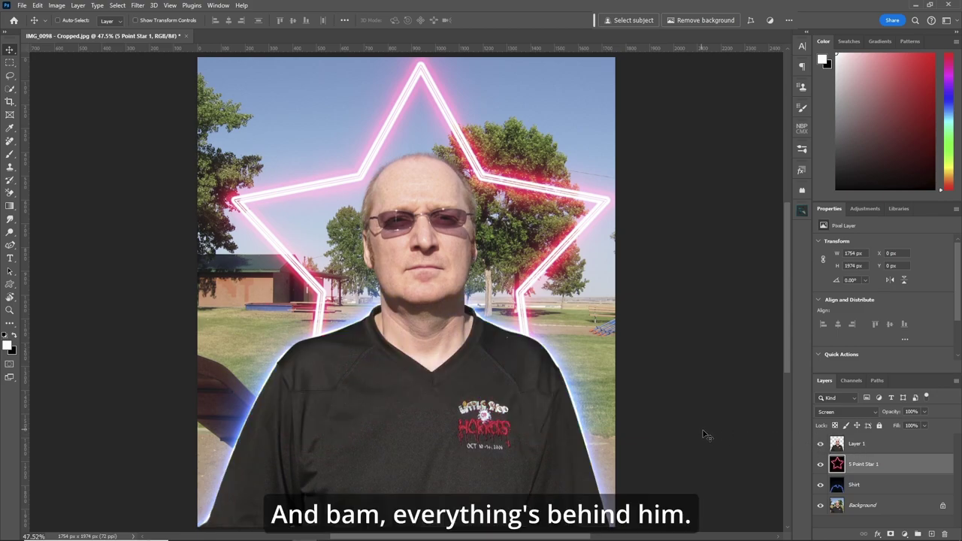